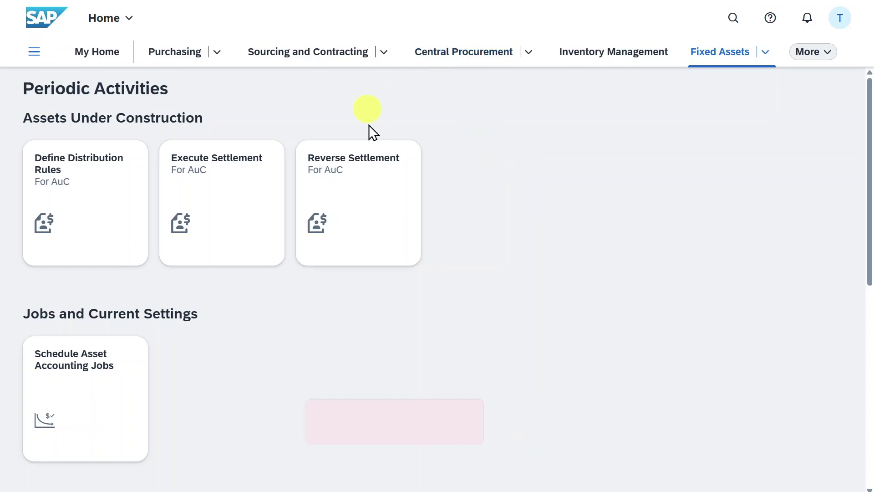
Search the launchpad for 'post general' and launch Post General Journal Entries.
click(729, 19)
text(post general)
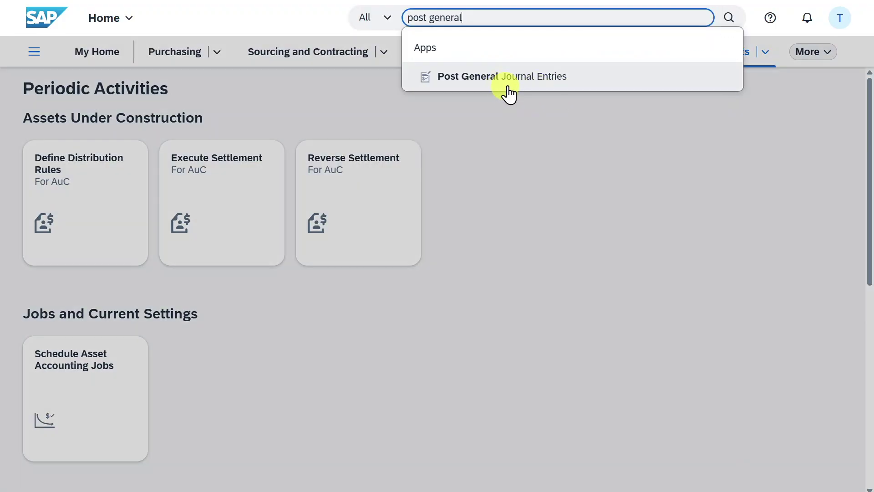
click(492, 80)
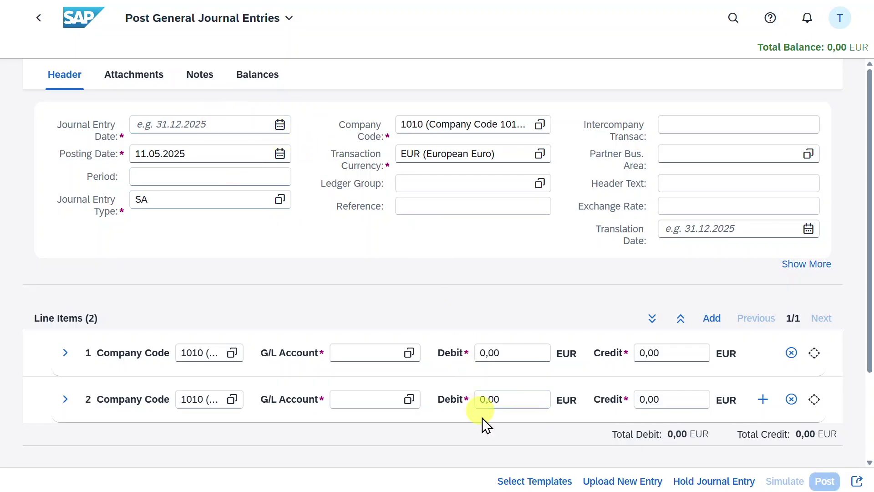
Load template STANDARD_5 and set Journal Entry Date to the posting date 11.05.2025.
click(544, 483)
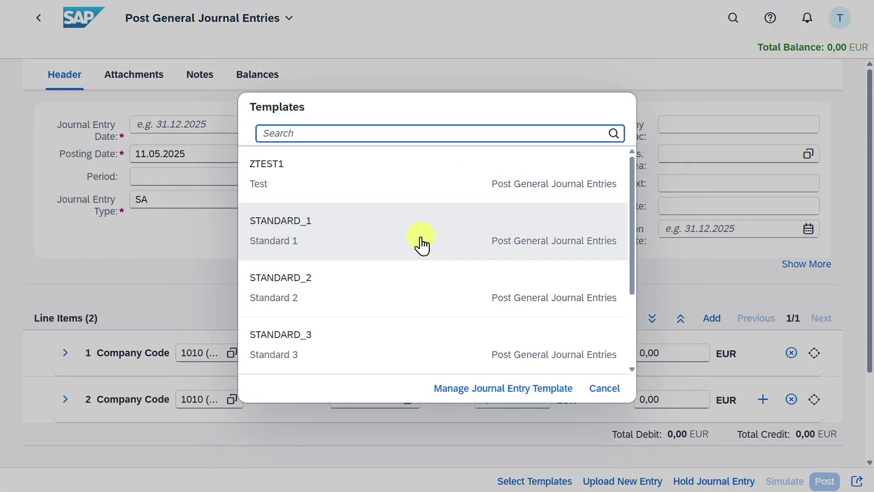
scroll(421, 241, down, 3)
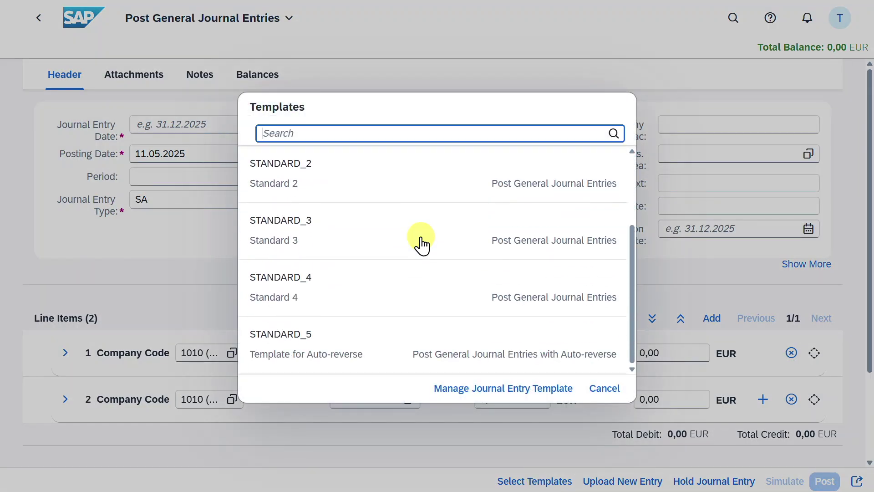
click(364, 353)
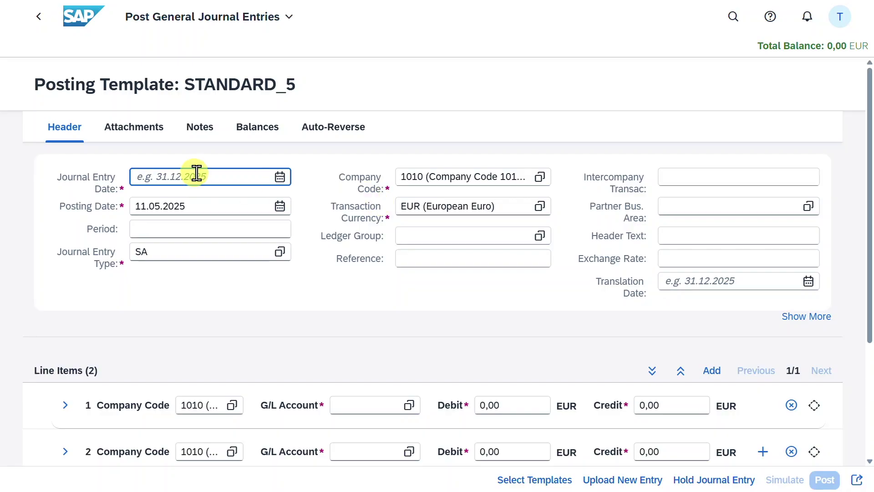
drag(204, 204, 117, 203)
key(Return)
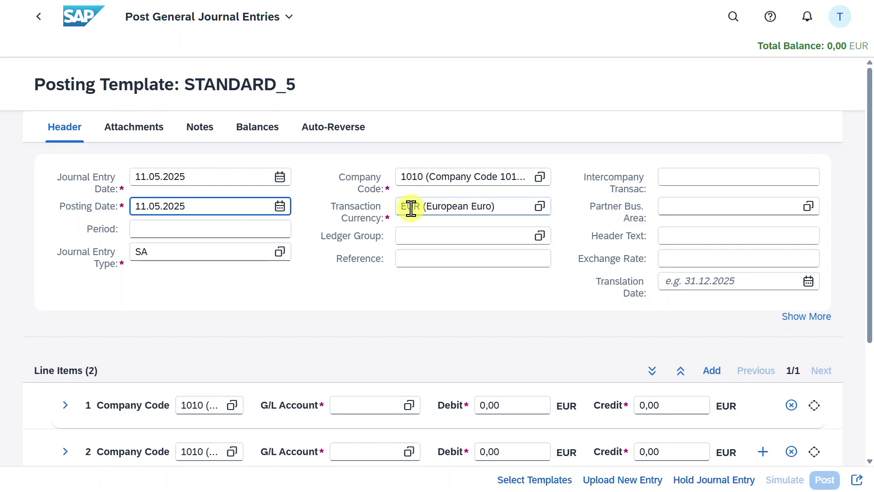
On the Auto-Reverse tab, choose reason 05 (Auto-reverse) and planned reversal date 11.05.2025.
click(330, 132)
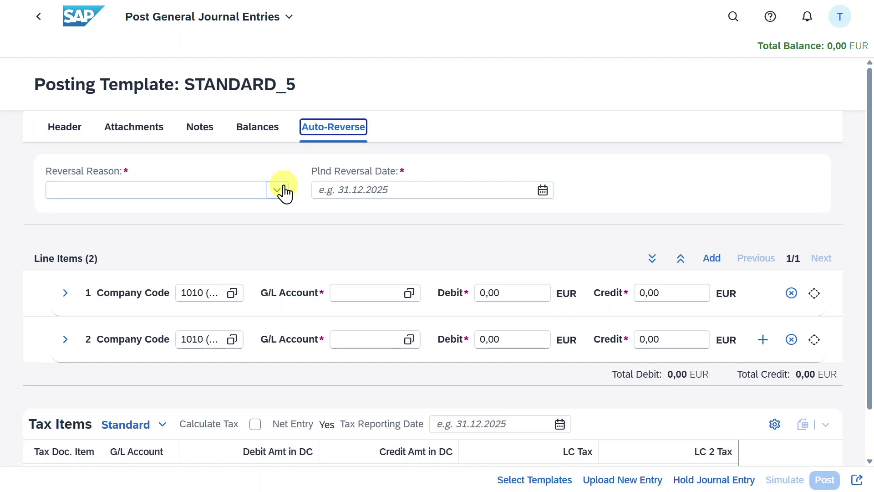
click(278, 190)
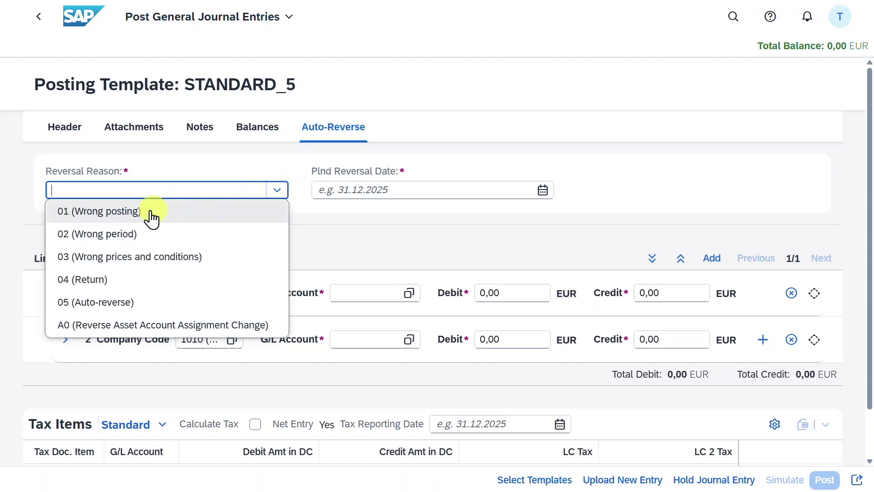
click(166, 302)
click(126, 304)
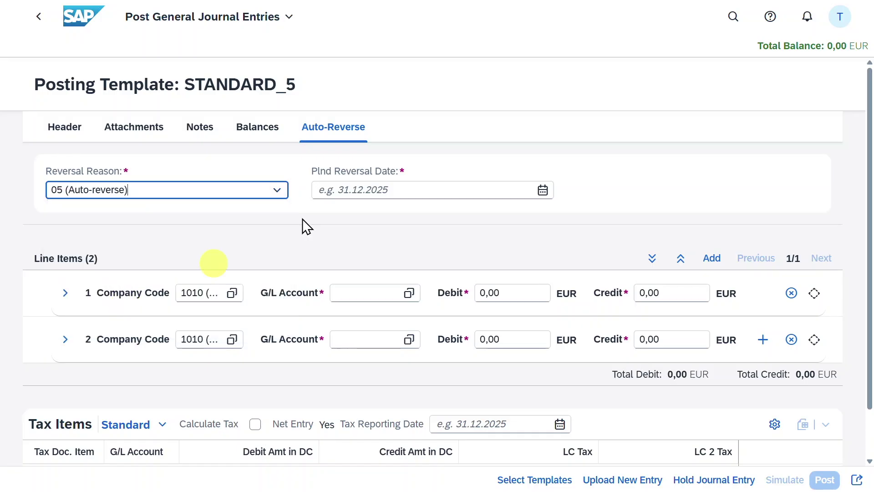
click(362, 189)
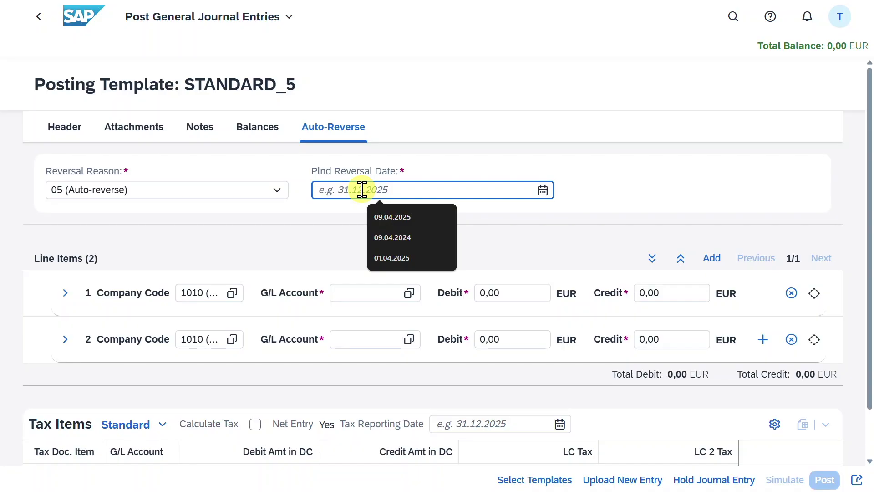
text(11.05.2025)
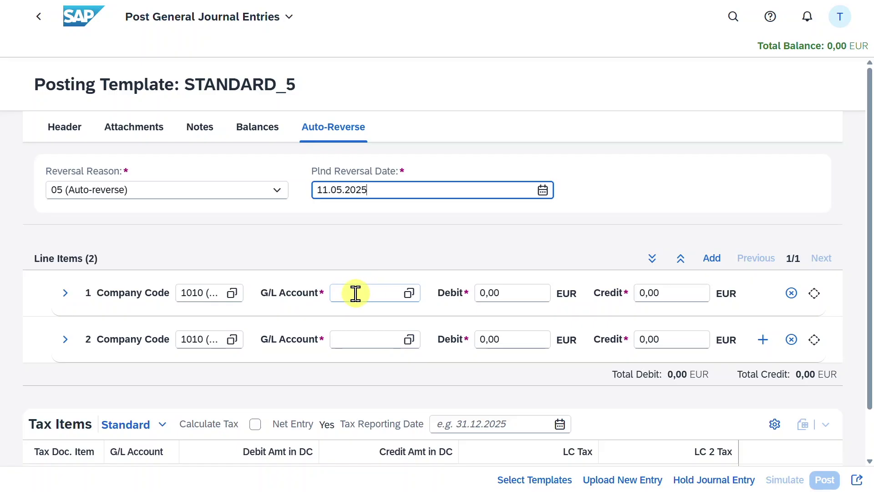
Enter line 1 as G/L account 11002020 with a 100 debit.
click(367, 293)
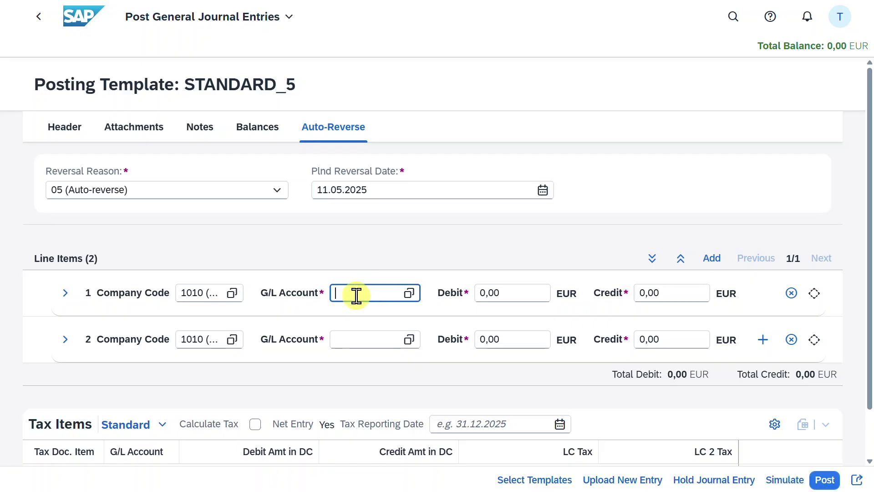
text(11002020)
click(461, 287)
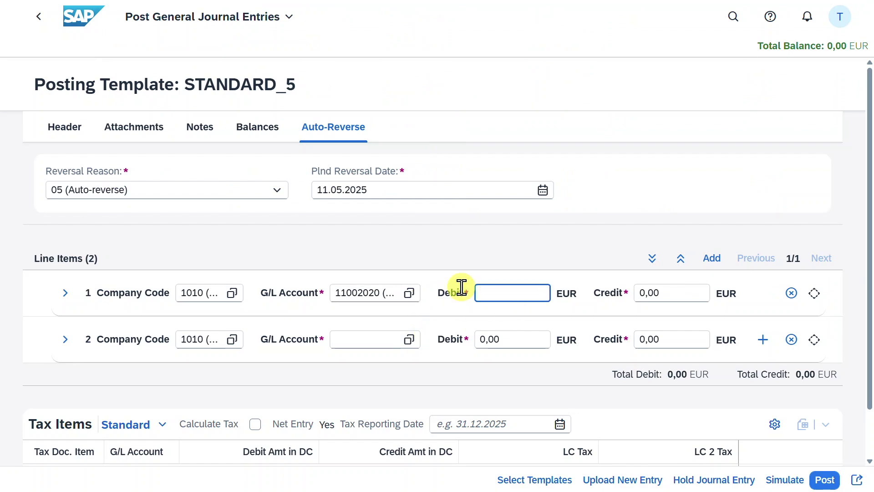
text(100)
Enter line 2 as G/L account 10010000 with a 100 credit.
click(391, 337)
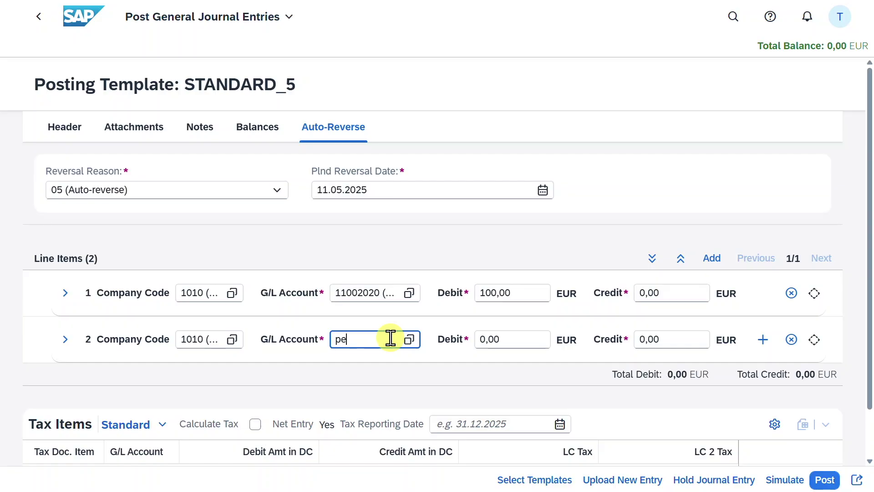
text(pe)
key(Return)
click(669, 340)
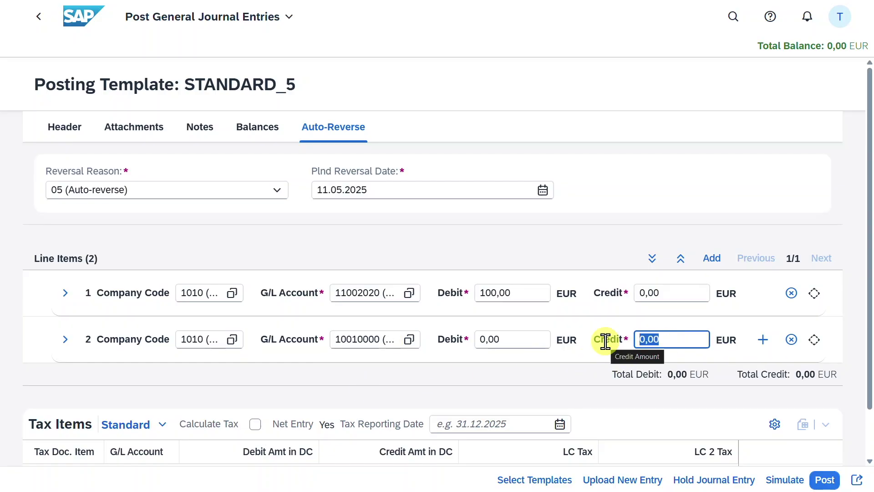
text(100)
key(Return)
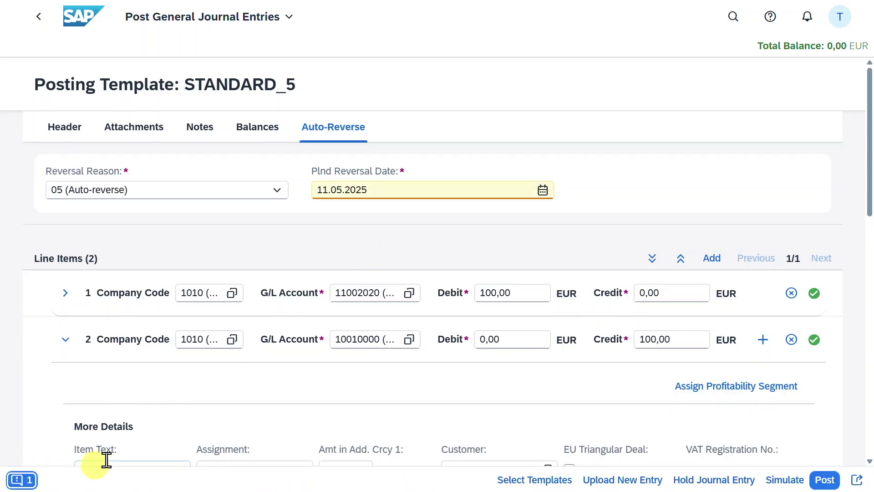
Confirm the 0,00 EUR balance and read the same-period reversal warning details.
drag(758, 46, 822, 86)
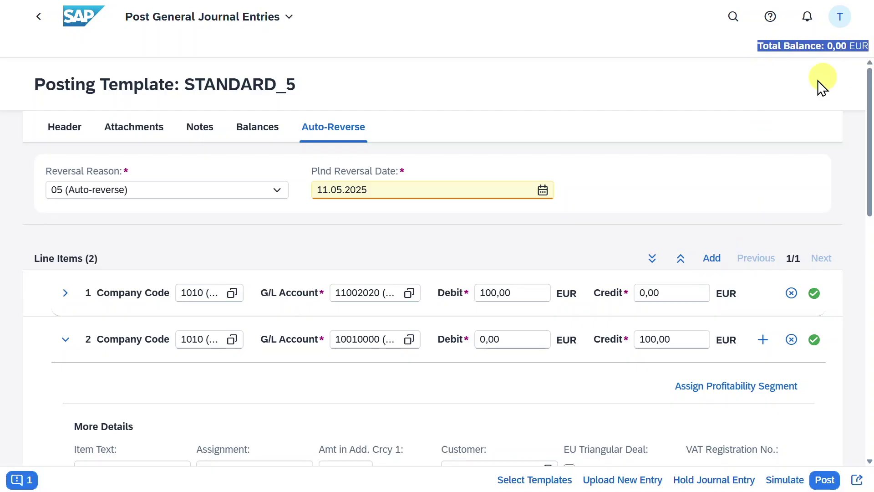
click(822, 87)
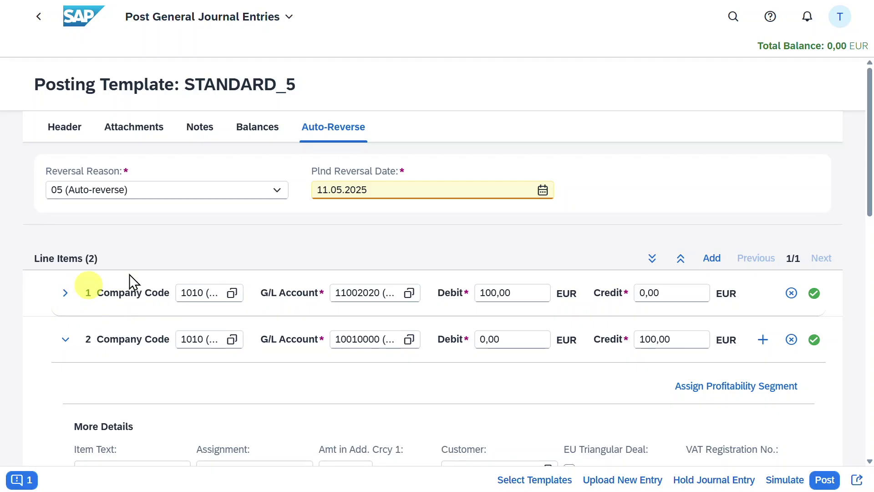
click(22, 479)
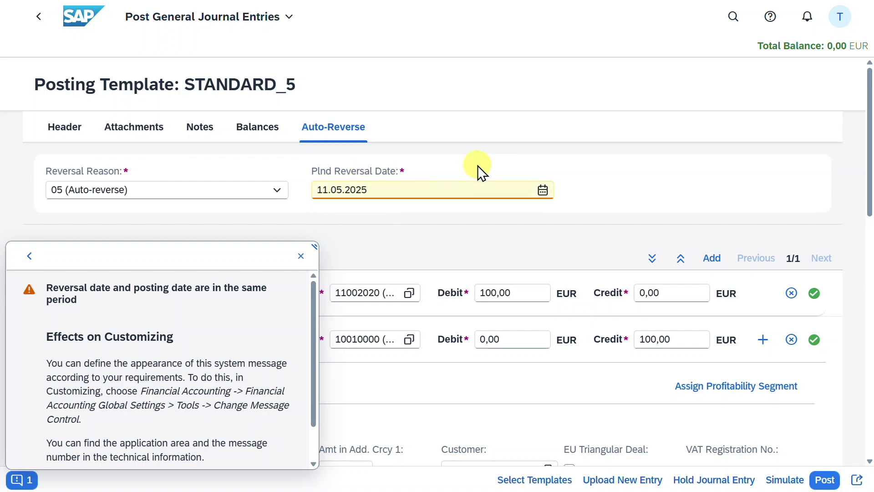
click(306, 260)
scroll(449, 274, down, 15)
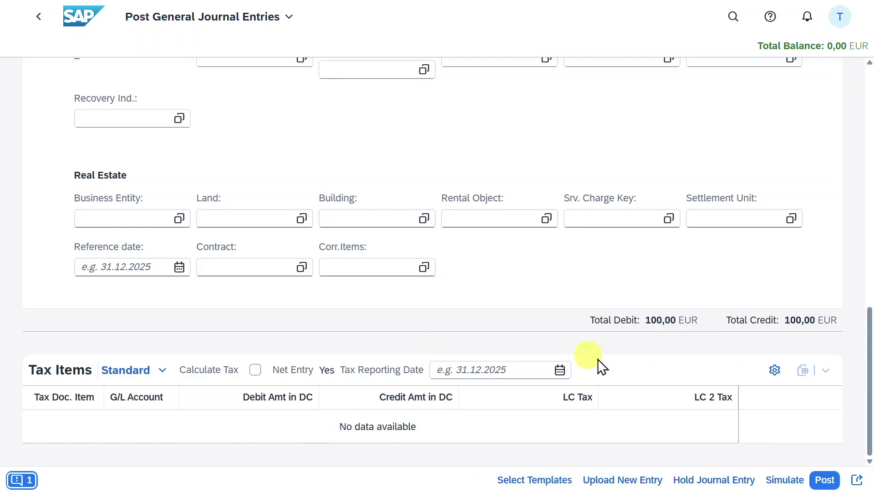
Simulate and post the entry, noting document 100000121 and reversal date 11.05.2025.
click(784, 481)
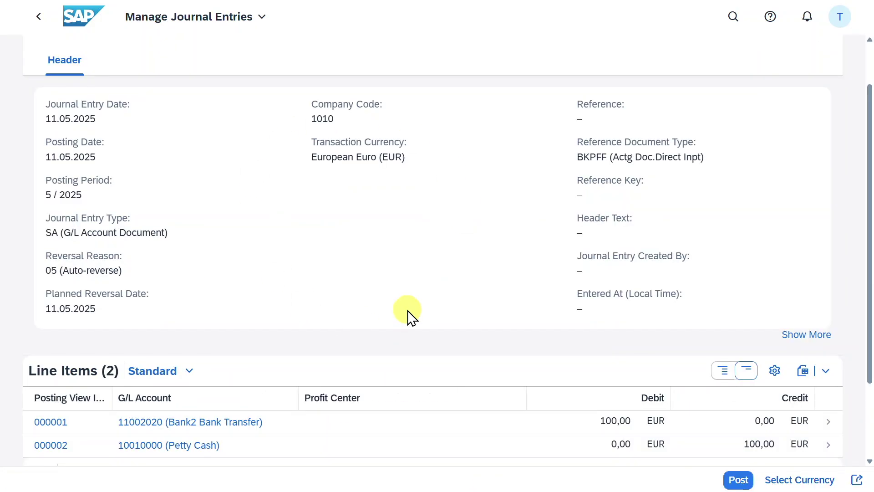
scroll(357, 191, down, 2)
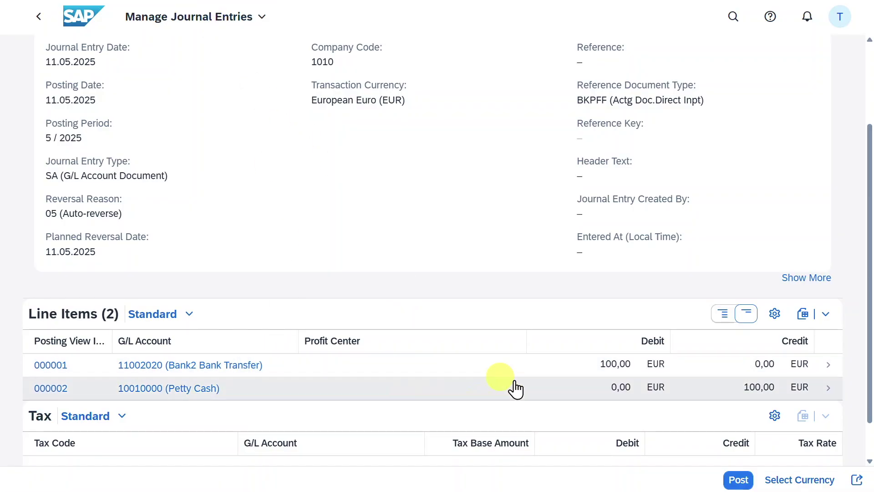
click(739, 480)
drag(476, 420, 426, 419)
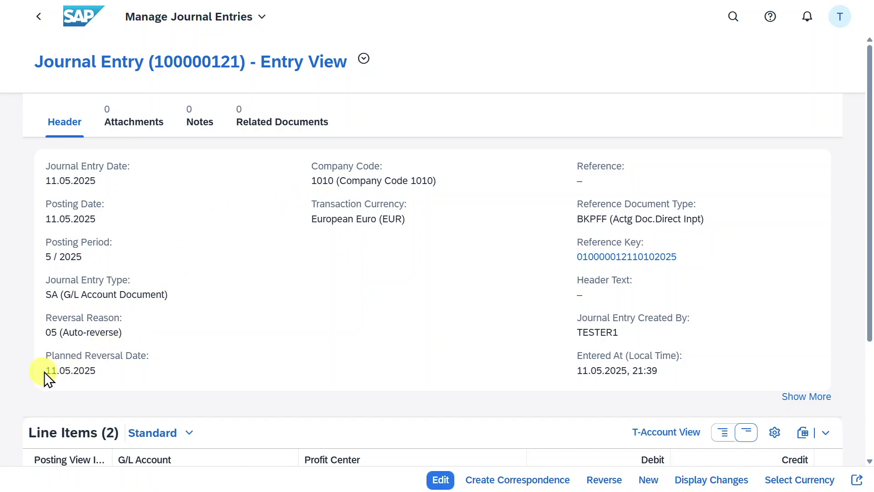
drag(45, 370, 98, 375)
click(100, 376)
Start a new job in the Schedule General Ledger Jobs app.
click(729, 20)
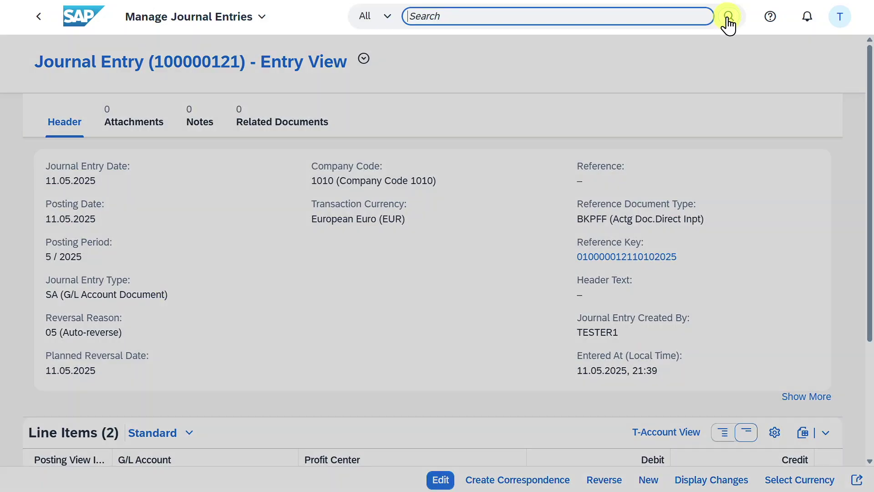
text(schedule general)
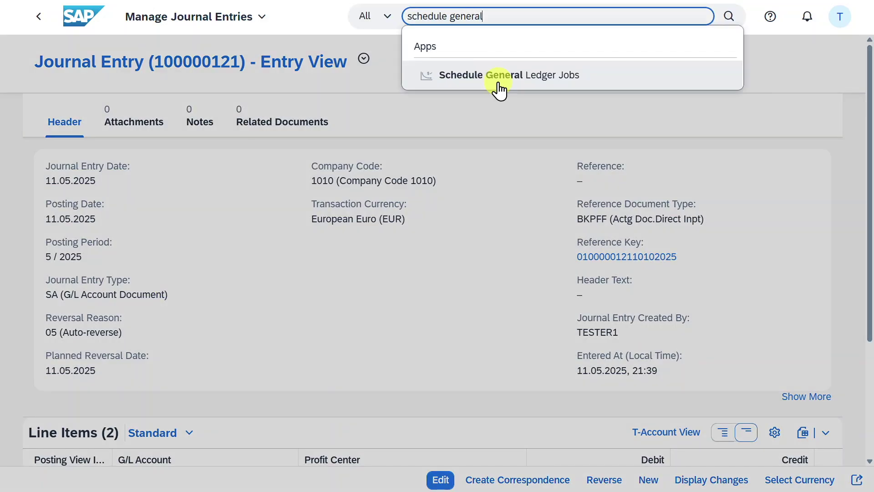
click(495, 82)
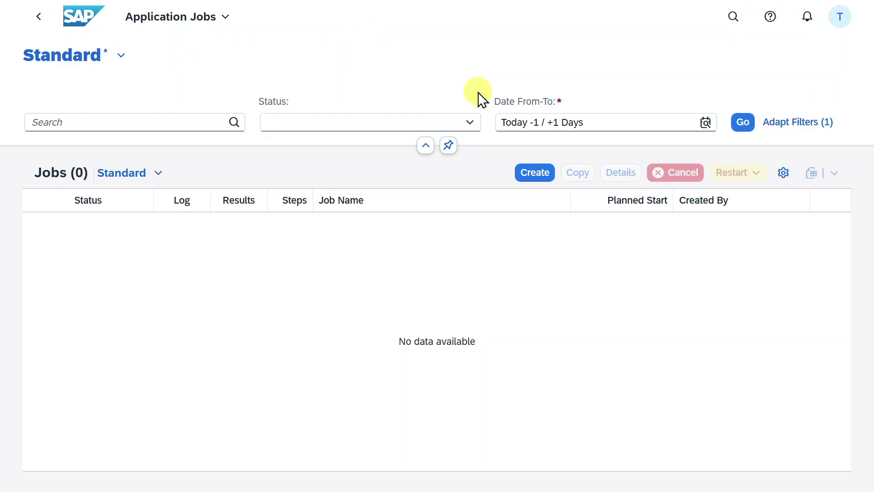
click(545, 178)
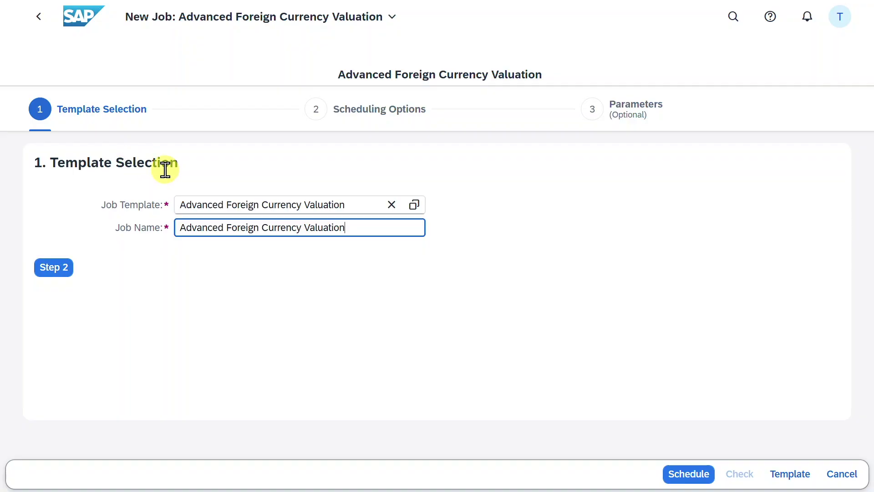
Clear the Advanced Foreign Currency Valuation value from the Job Template field.
click(354, 206)
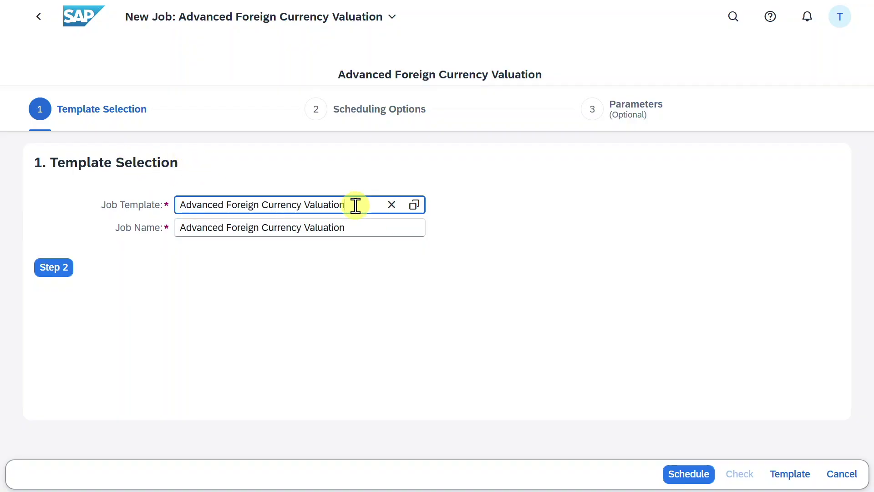
drag(355, 206, 163, 203)
click(349, 204)
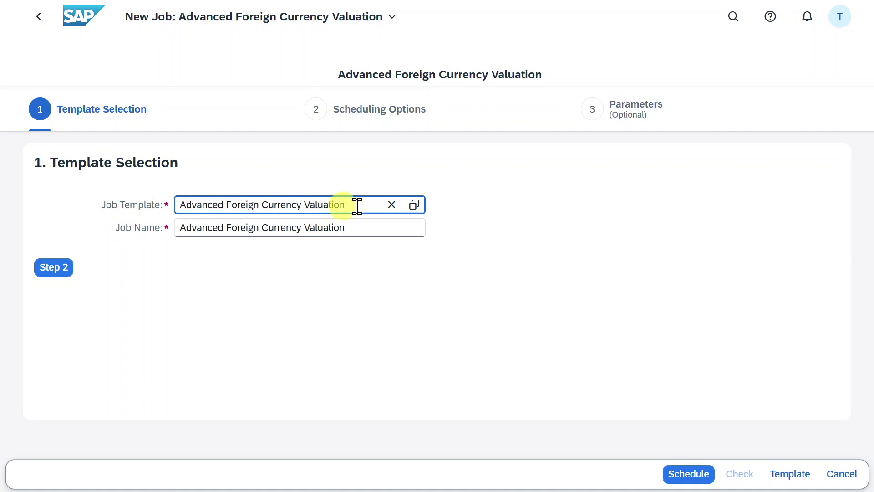
click(391, 204)
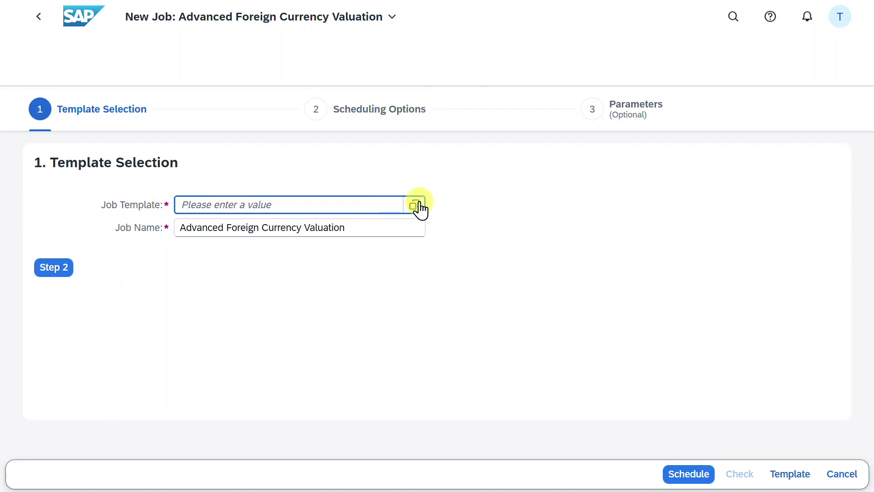
Pick template 'Post General Journal Entries with Auto-Reverse' and name the job Auto Reversal_1010_May.
click(414, 207)
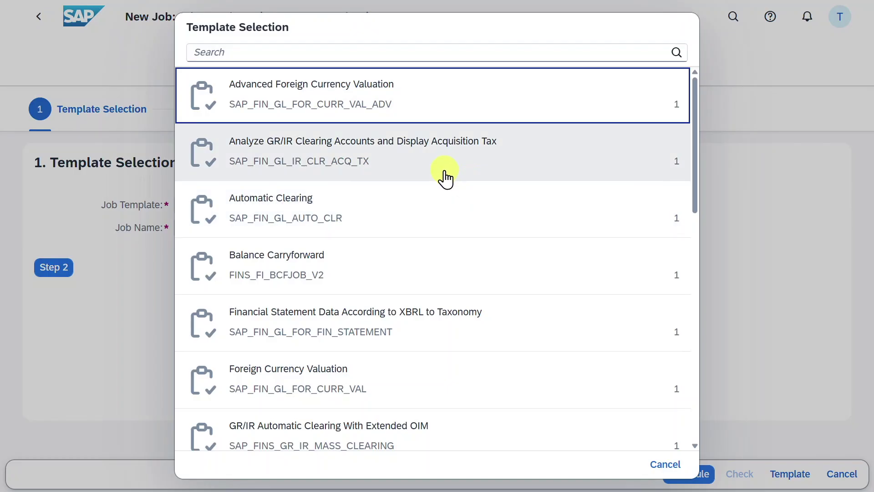
scroll(437, 229, down, 2)
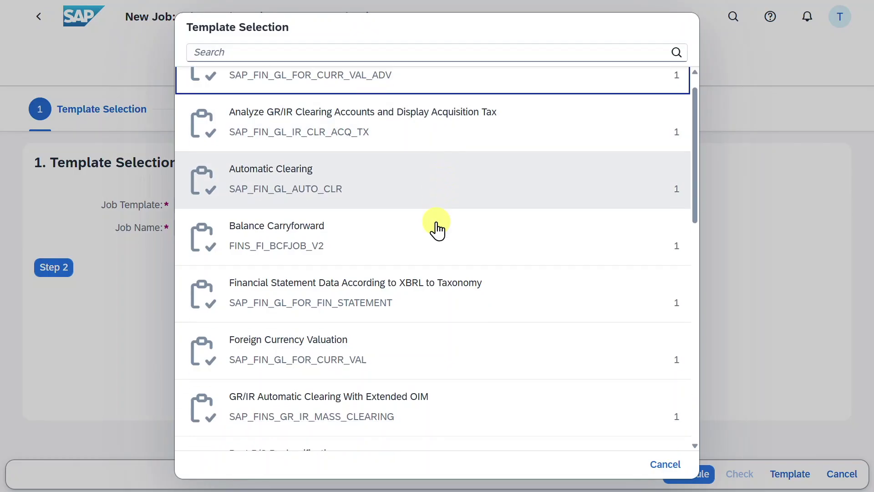
scroll(436, 229, down, 4)
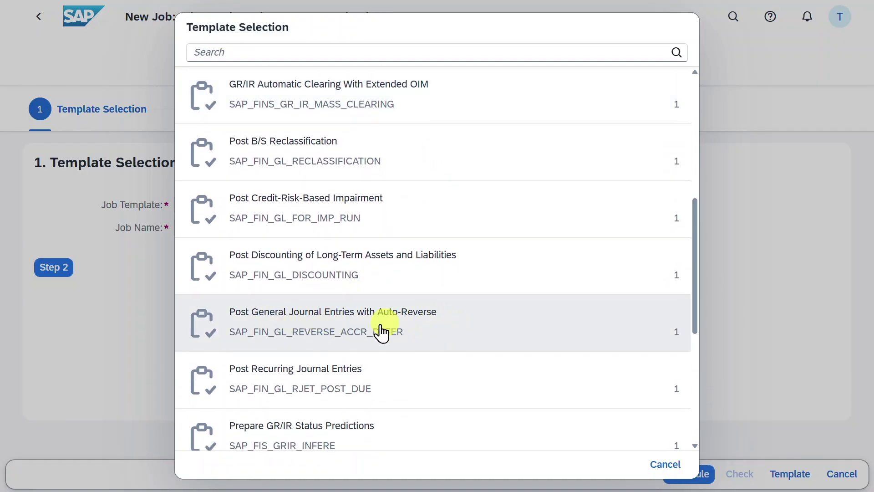
click(411, 331)
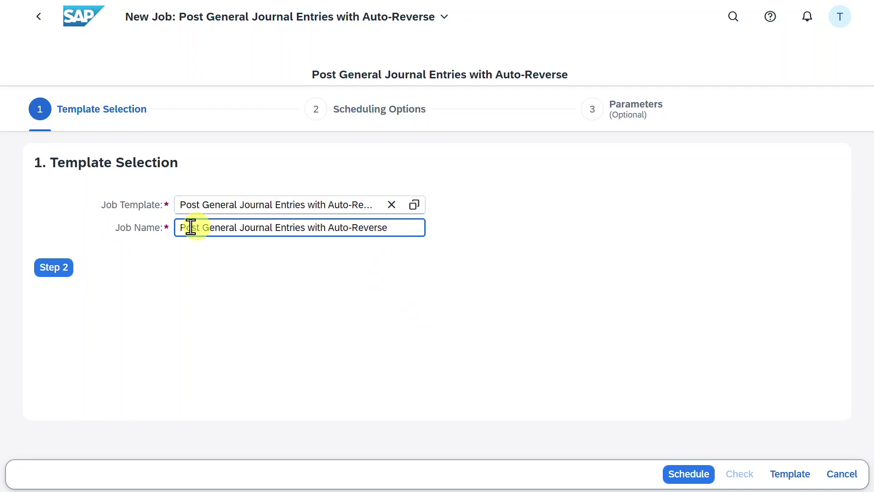
drag(387, 227, 172, 226)
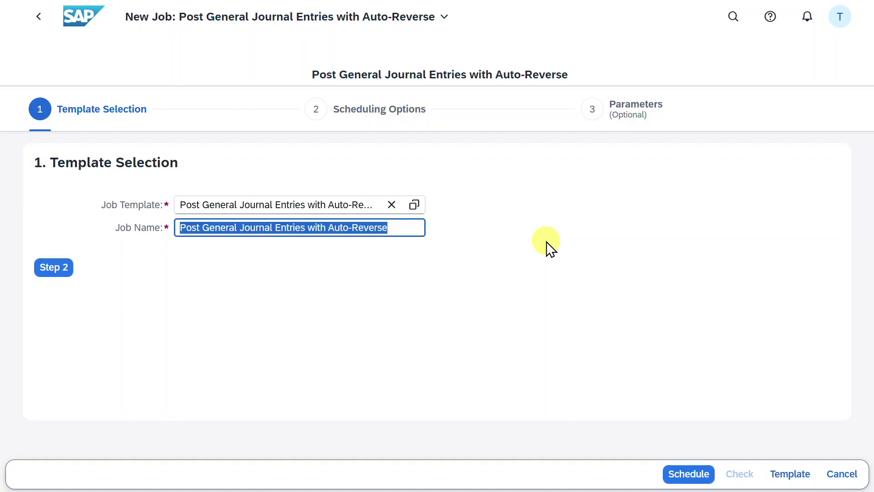
text(Auto Reversal_1010_May)
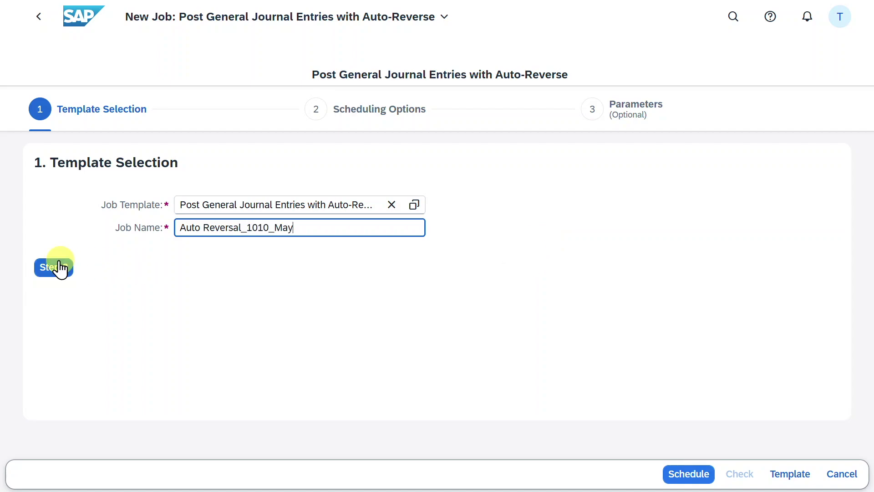
click(55, 268)
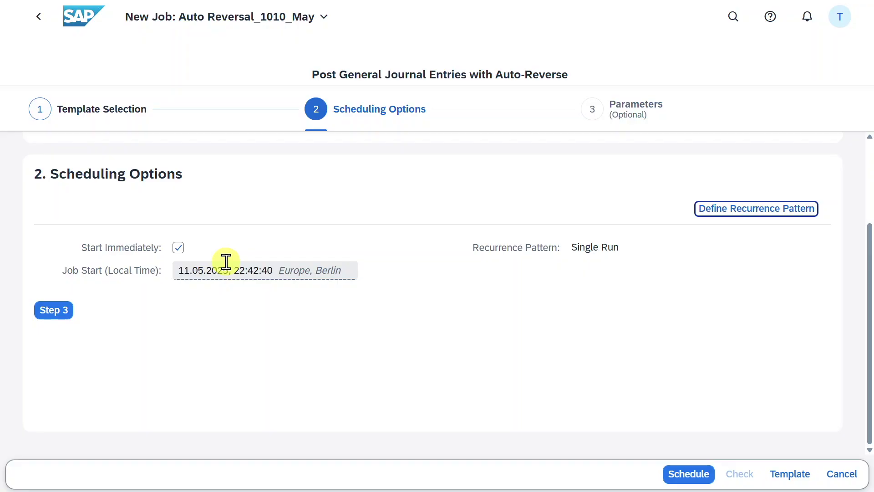
Uncheck Start Immediately, revealing start 11.05.2025 22:42:40 Central Europe as a Single Run.
click(178, 248)
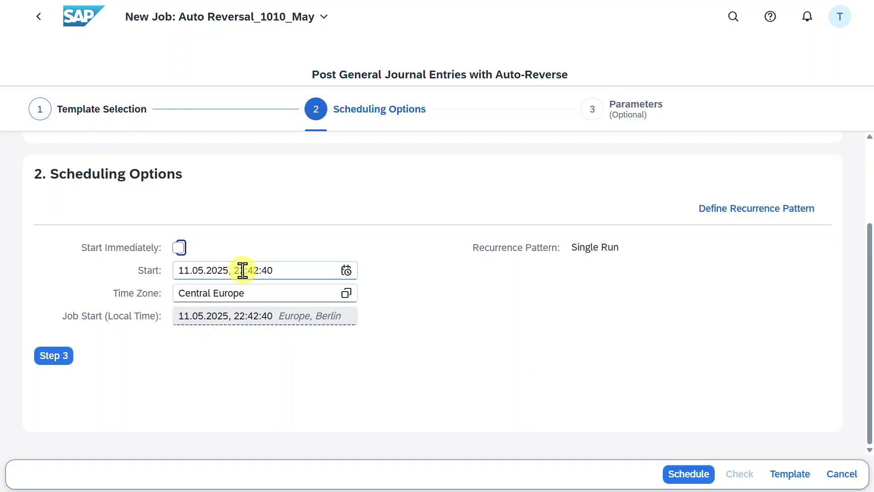
drag(470, 248, 628, 246)
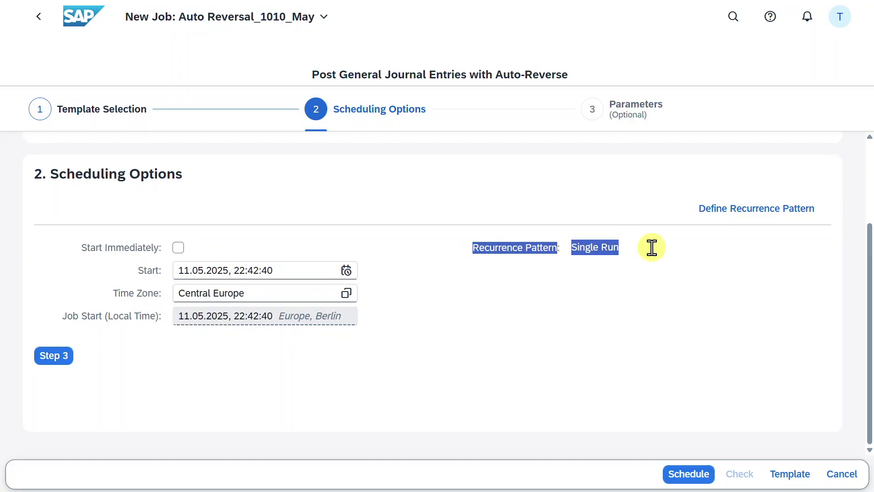
click(540, 246)
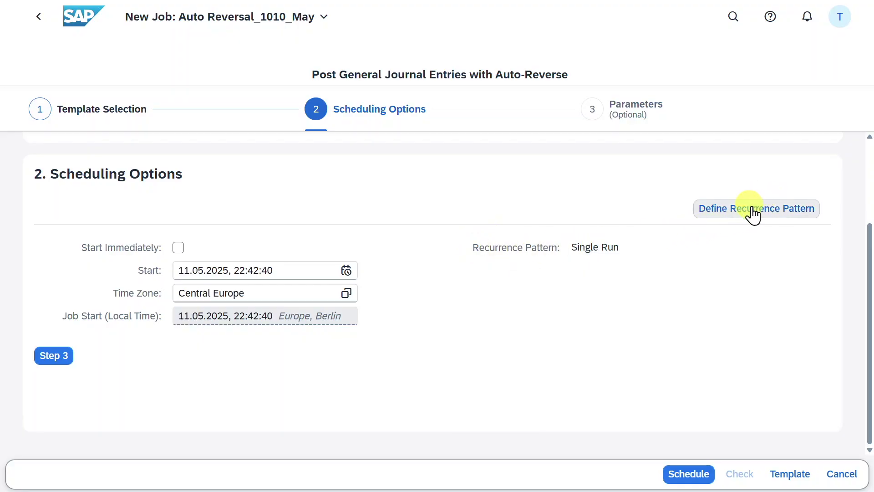
Set the recurrence to Monthly, every 1 month, at Beginning of Month on the 1st day.
click(765, 214)
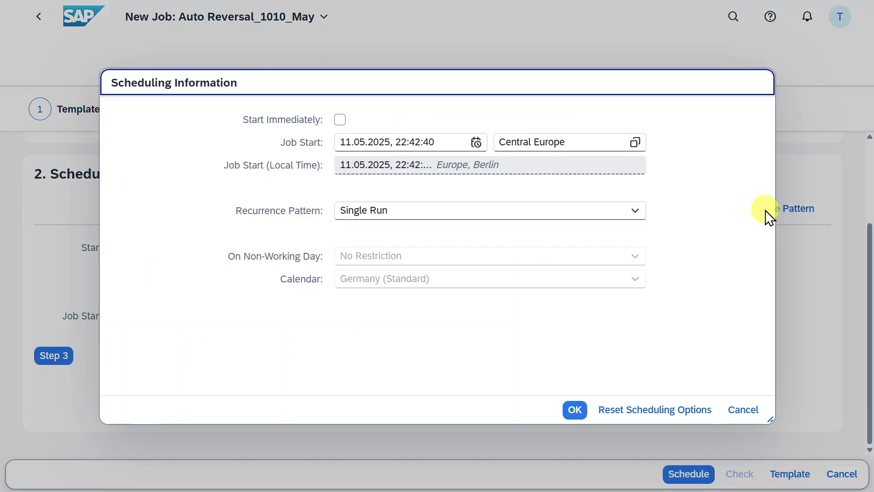
click(464, 214)
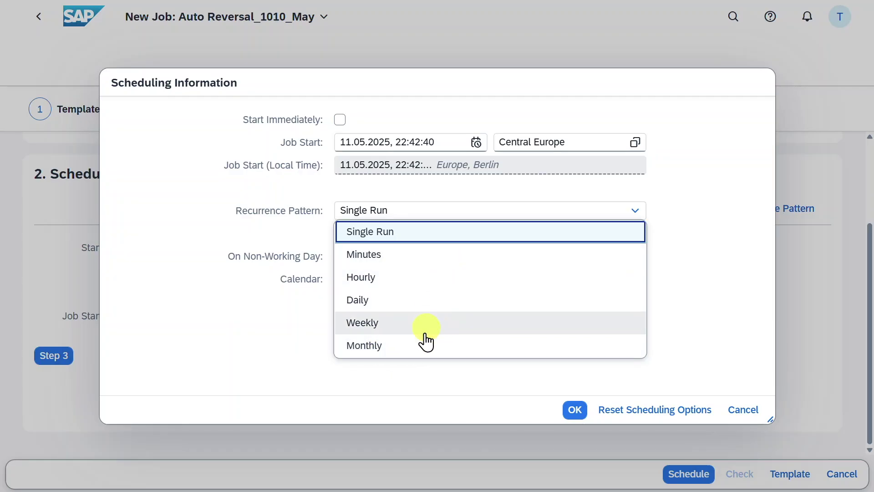
click(391, 353)
double_click(347, 226)
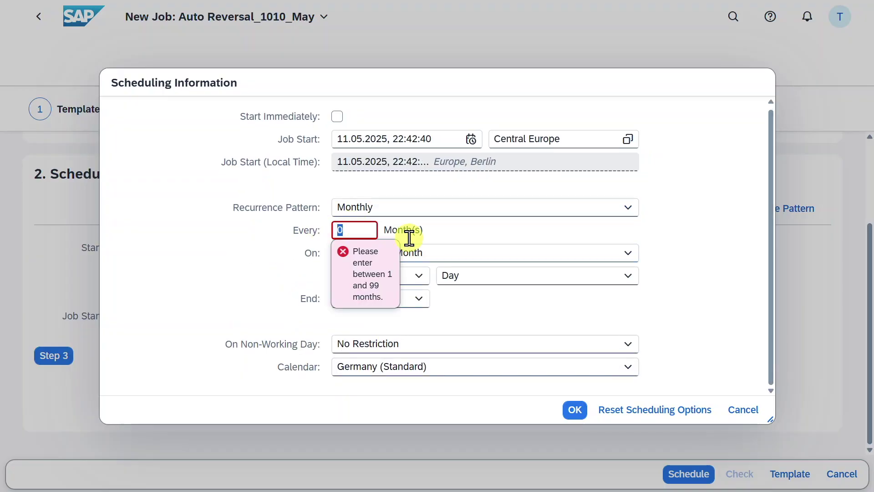
text(1)
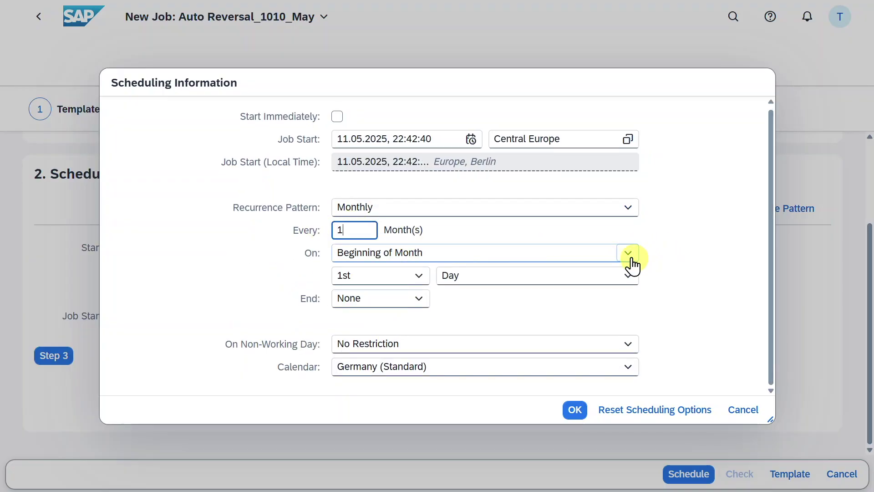
click(628, 256)
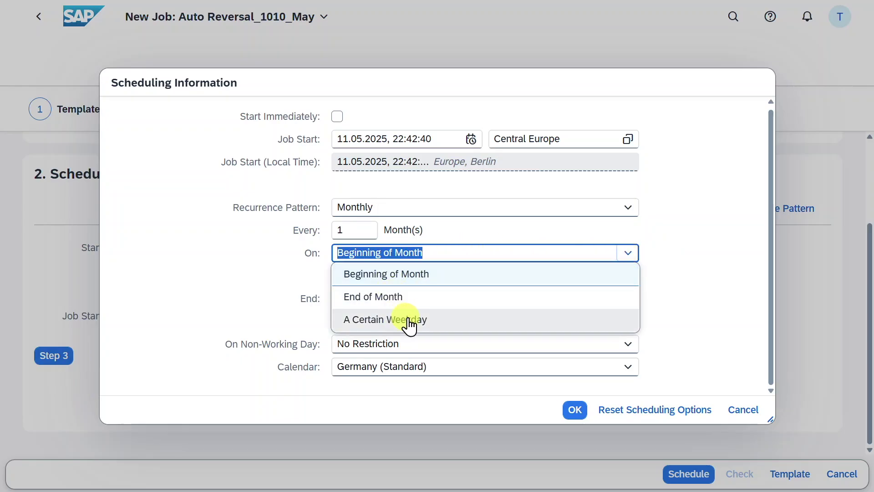
click(423, 274)
click(419, 276)
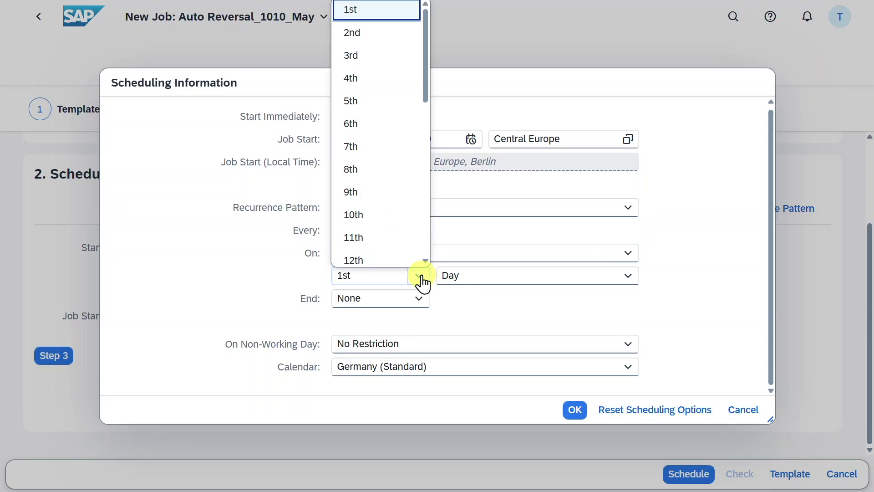
click(420, 278)
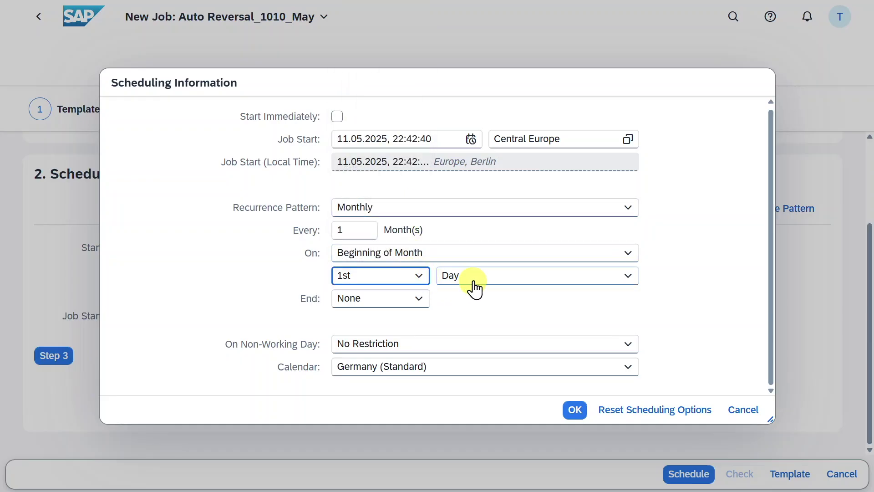
End the recurrence after 10 occurrences, enable Start Immediately, and confirm the pattern.
click(420, 302)
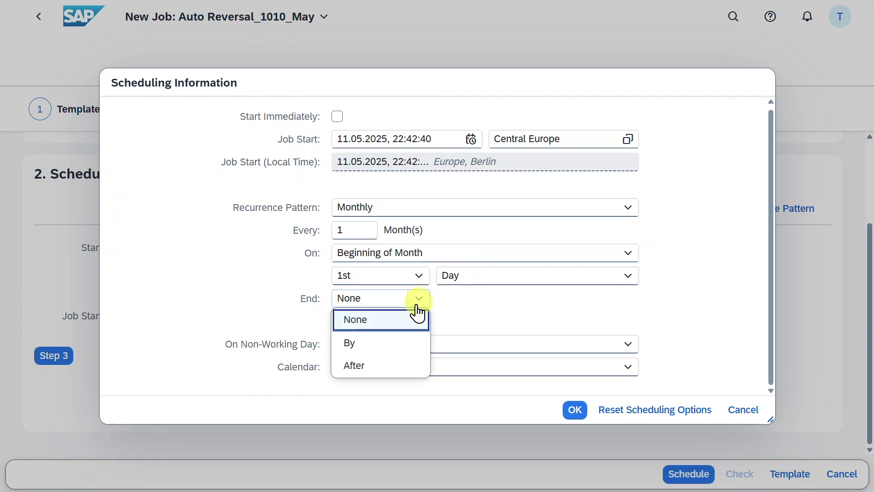
click(375, 350)
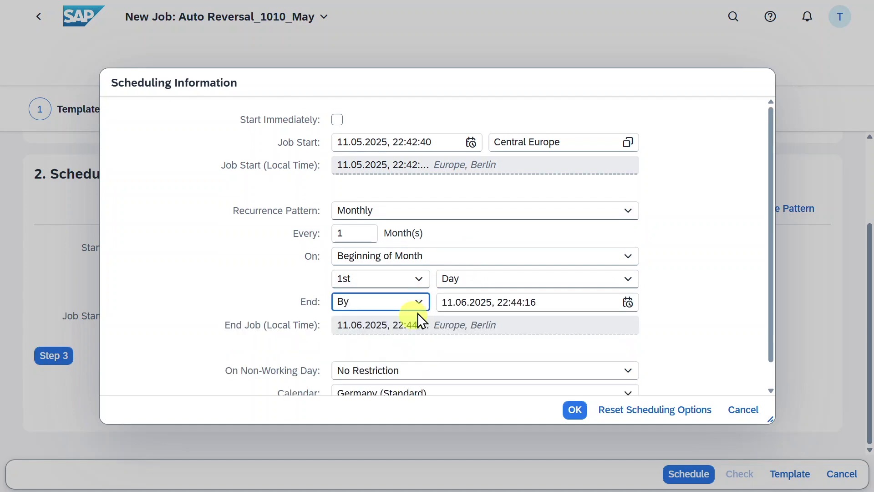
click(420, 305)
click(388, 373)
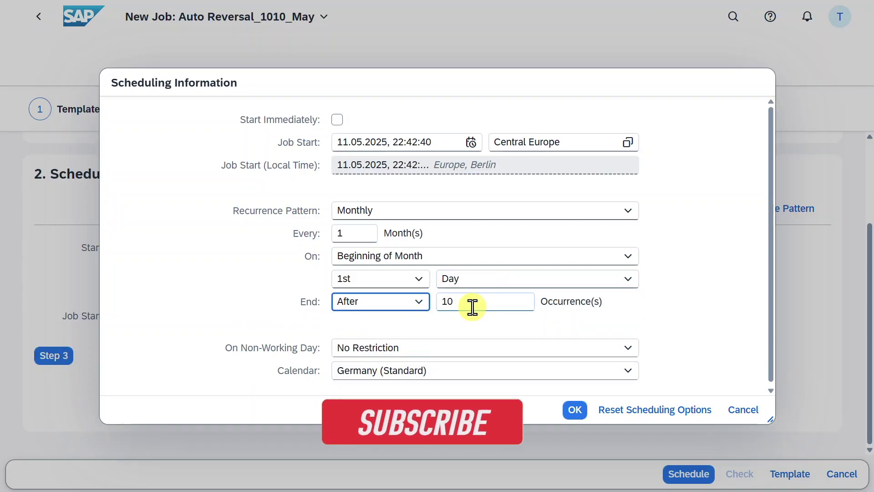
click(289, 348)
double_click(290, 370)
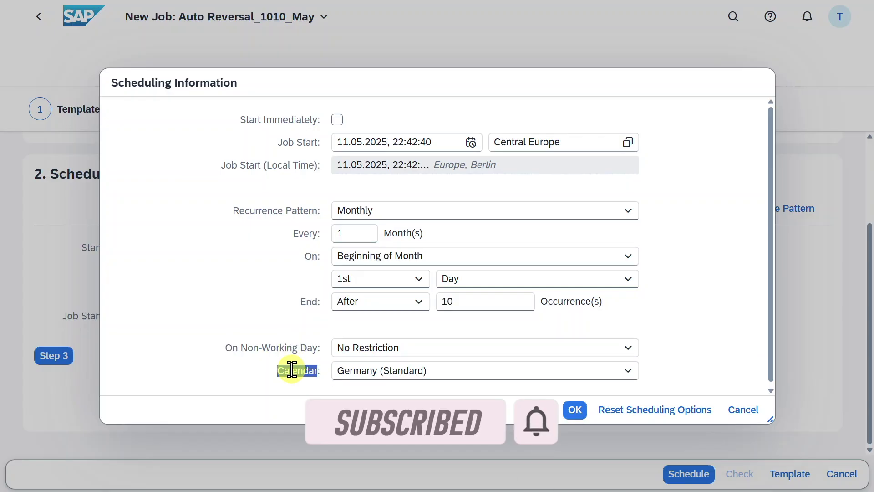
click(268, 302)
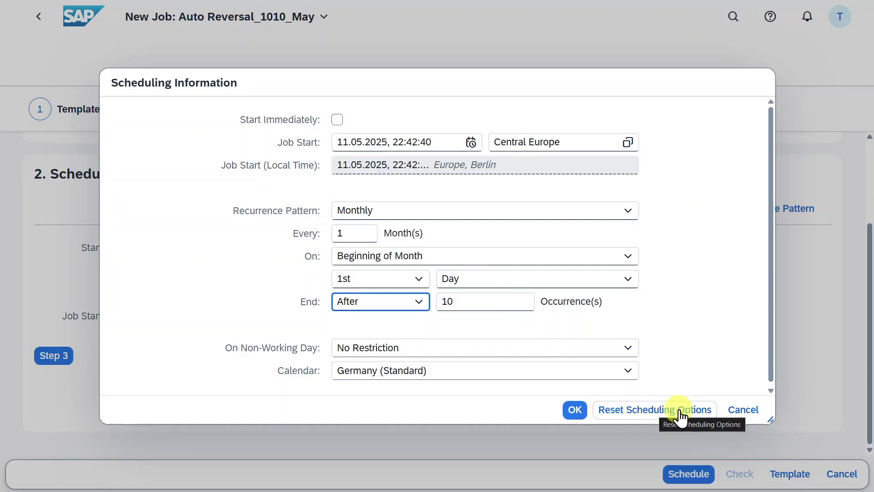
click(337, 119)
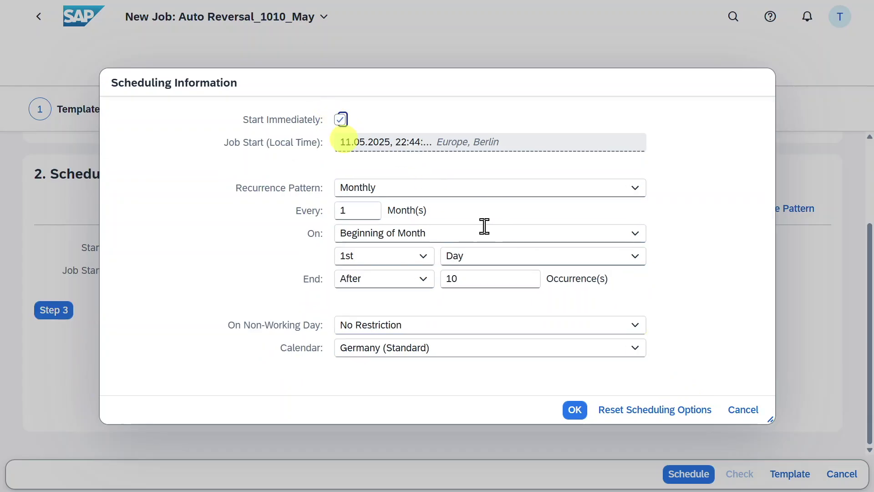
click(575, 409)
Set fiscal year 2025 and reversal date 11.05.2025, check the job, then open Save As New Template.
click(65, 310)
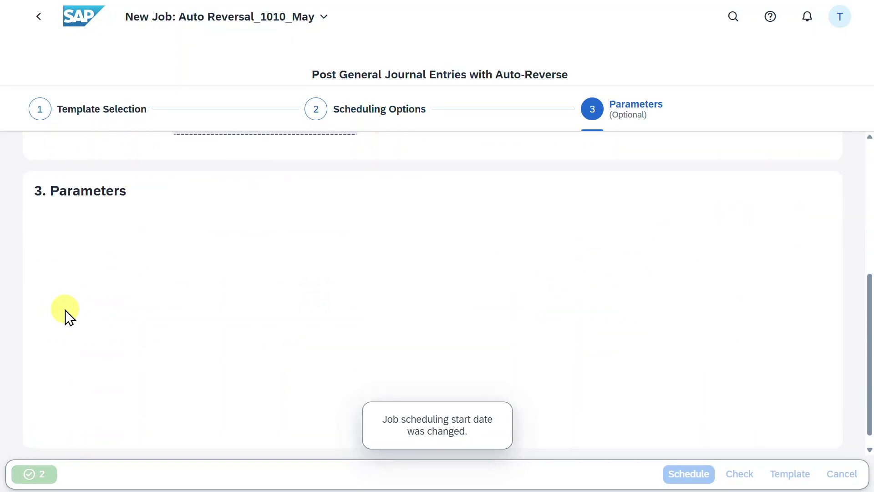
click(418, 277)
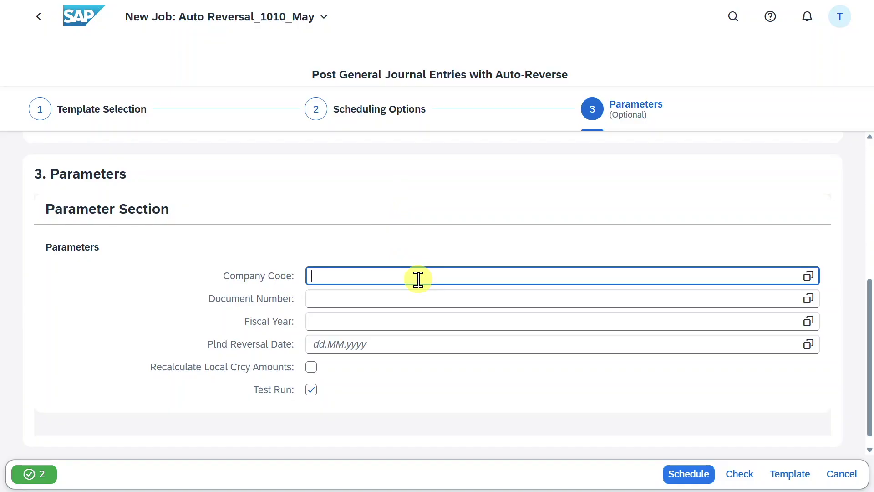
click(423, 302)
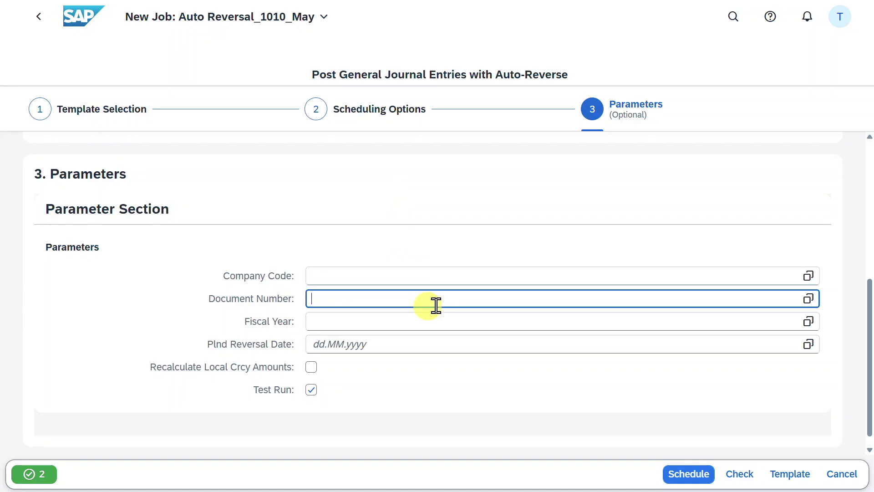
click(428, 321)
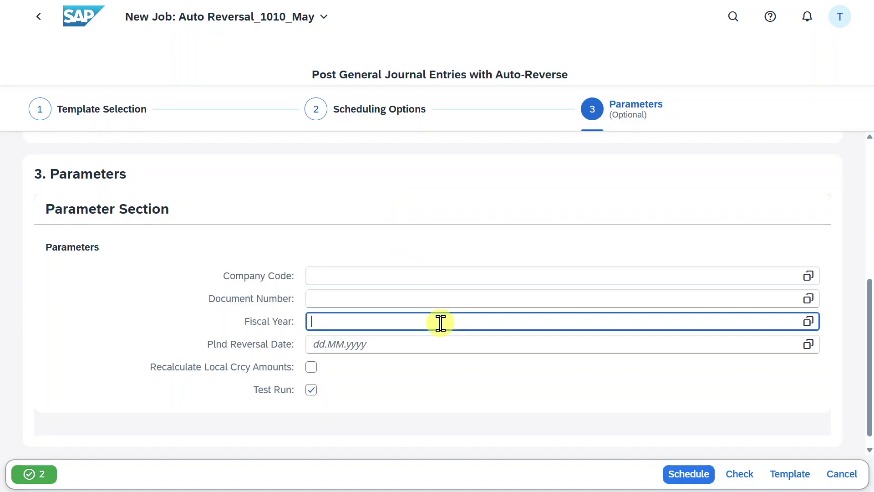
click(423, 346)
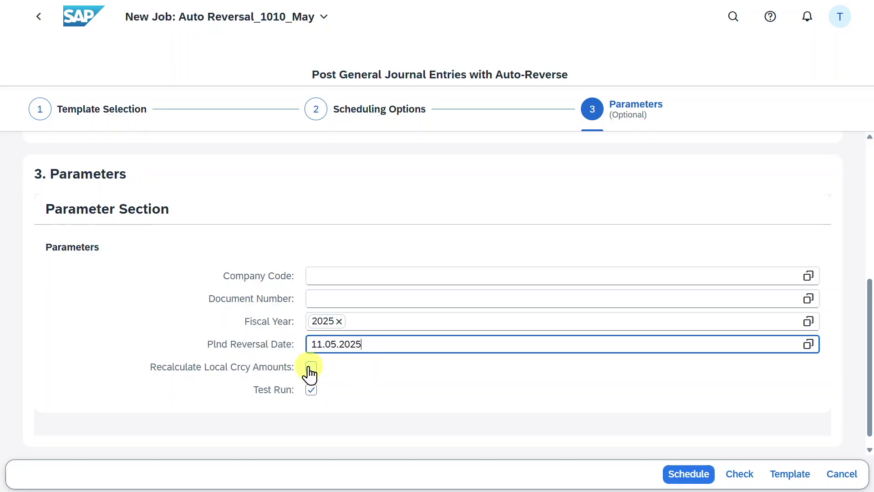
click(725, 58)
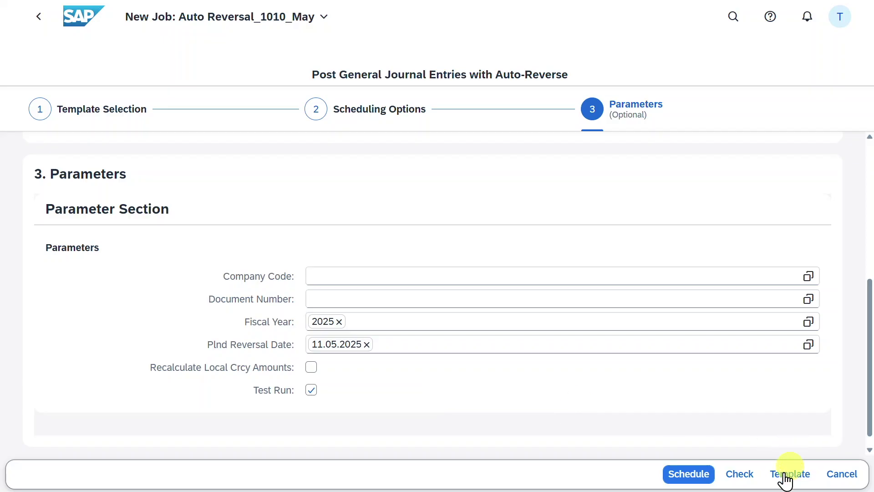
click(741, 475)
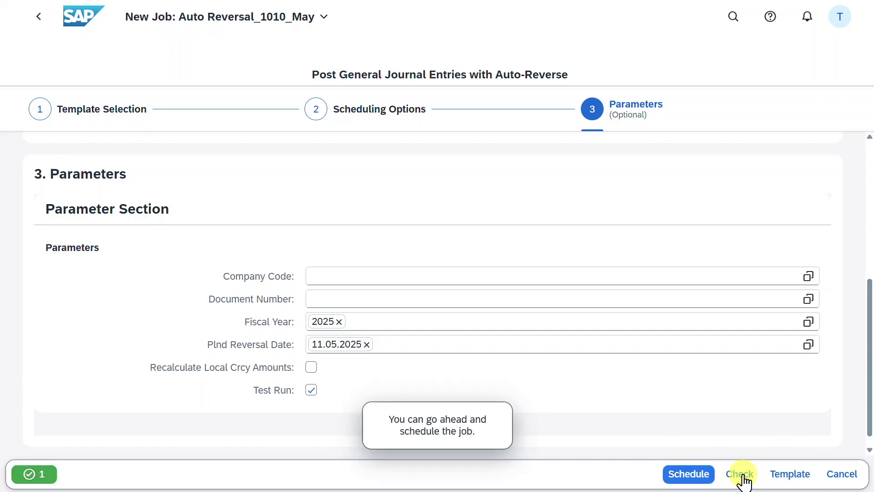
click(787, 477)
Save the current job settings as a new template named ZTEST123.
click(795, 424)
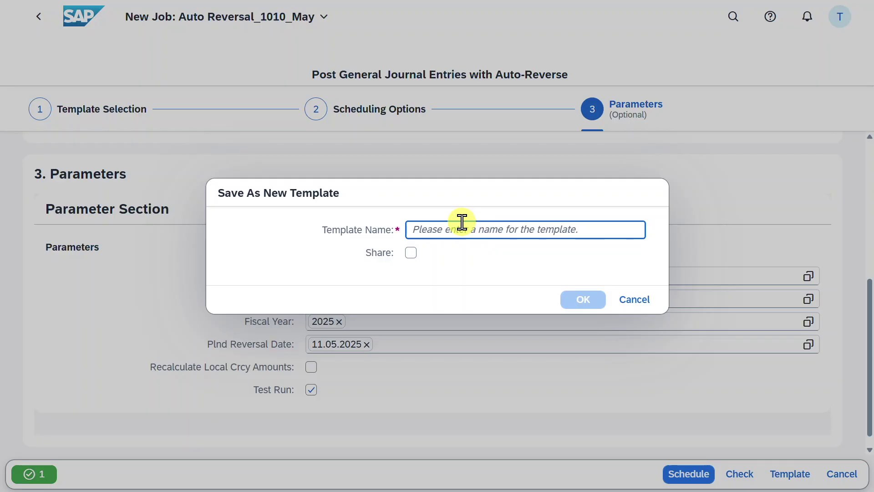
text(ZTEST123)
click(580, 304)
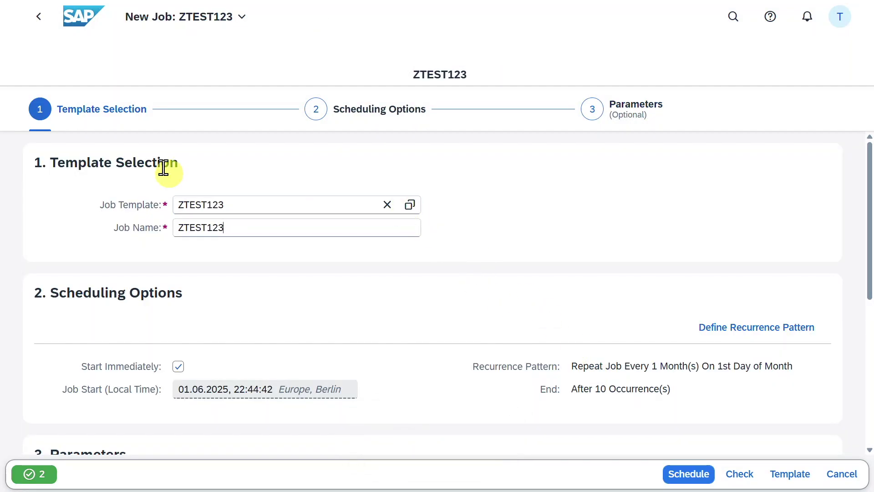
Browse the full Job Template list, then cancel without changing the template.
click(408, 205)
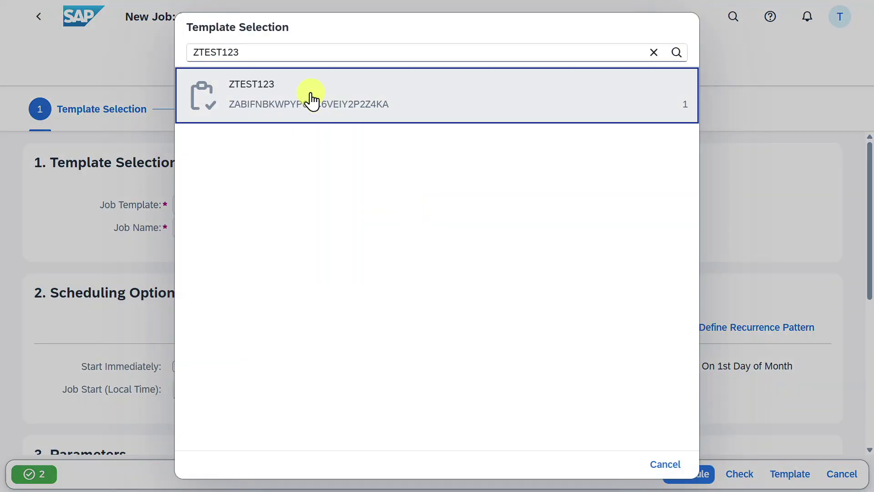
click(654, 52)
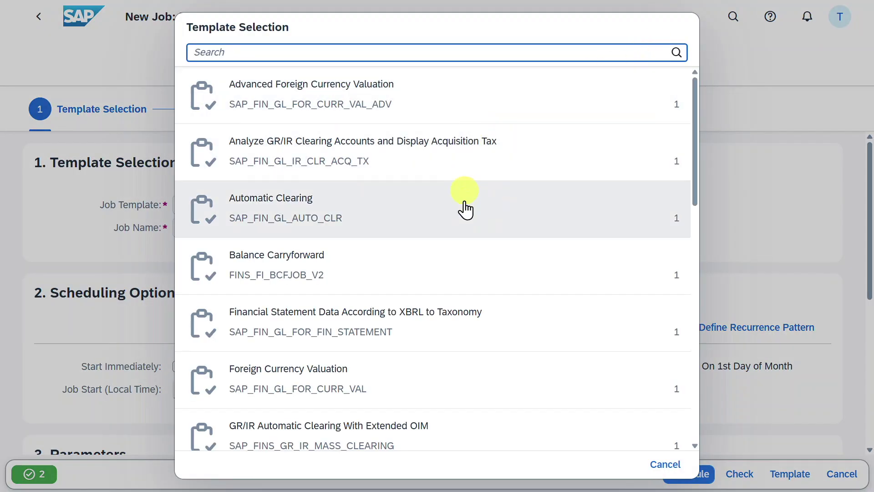
scroll(465, 210, down, 20)
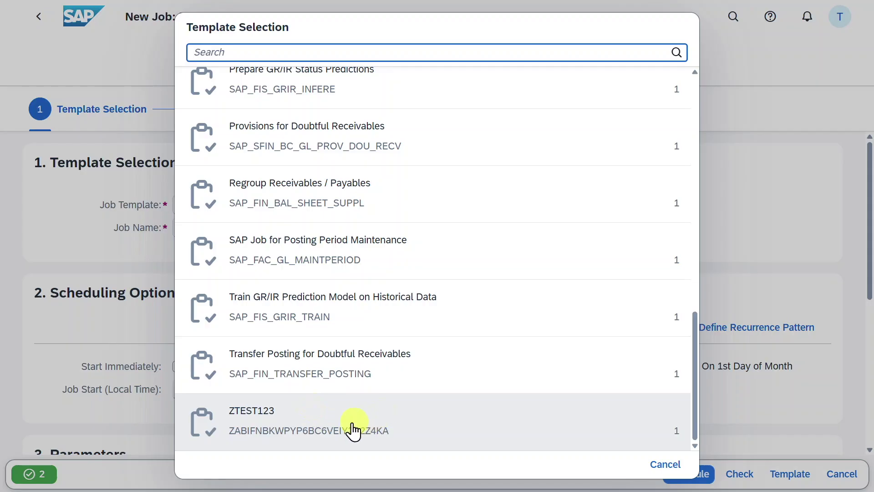
click(665, 465)
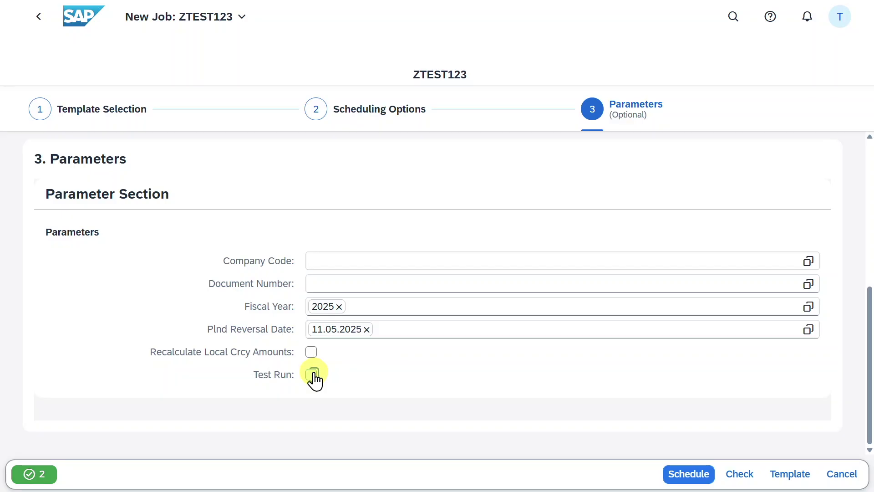
Schedule the ZTEST123 job, refresh Application Jobs and open its log.
click(693, 474)
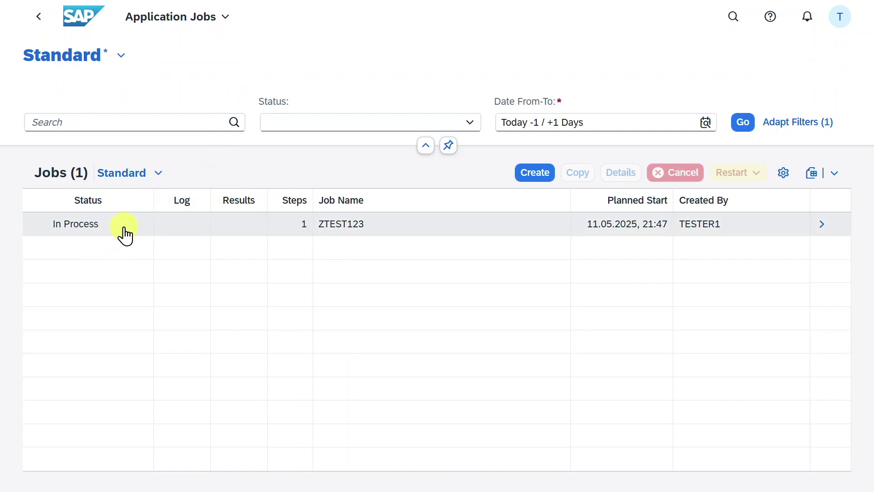
click(743, 122)
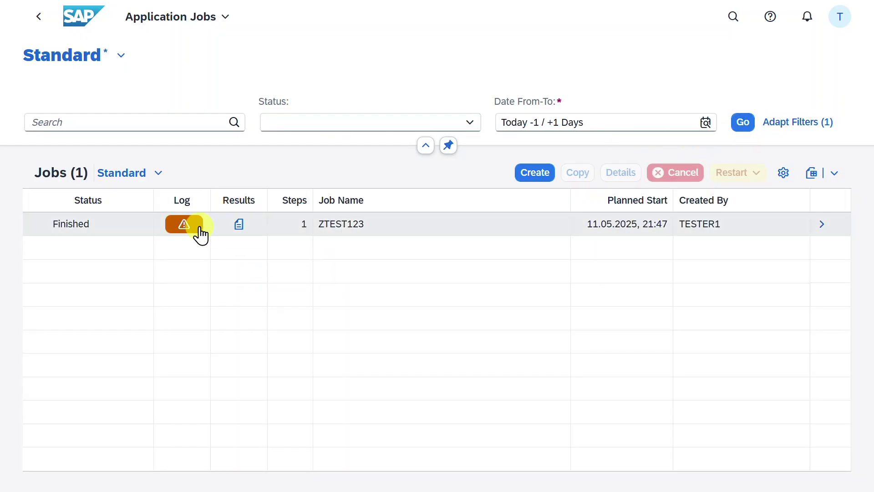
click(199, 227)
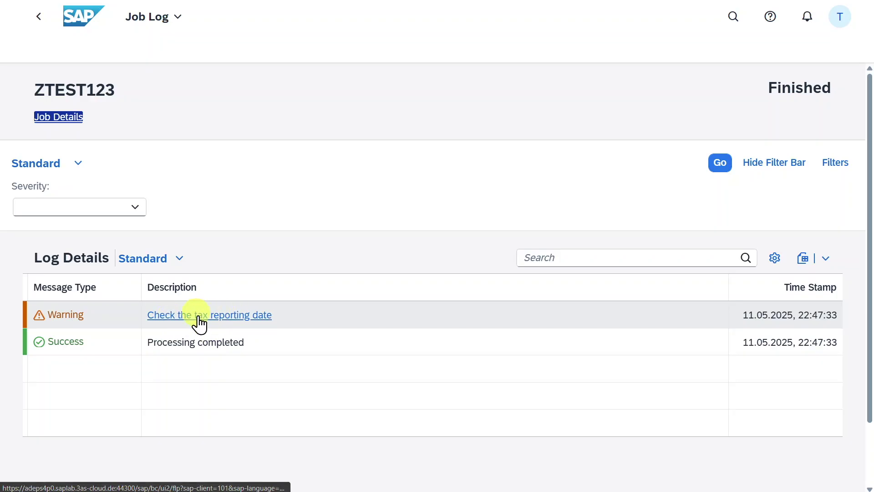
View the ZTEST123 spool results confirming journal entry 100000121 was reversed.
click(39, 17)
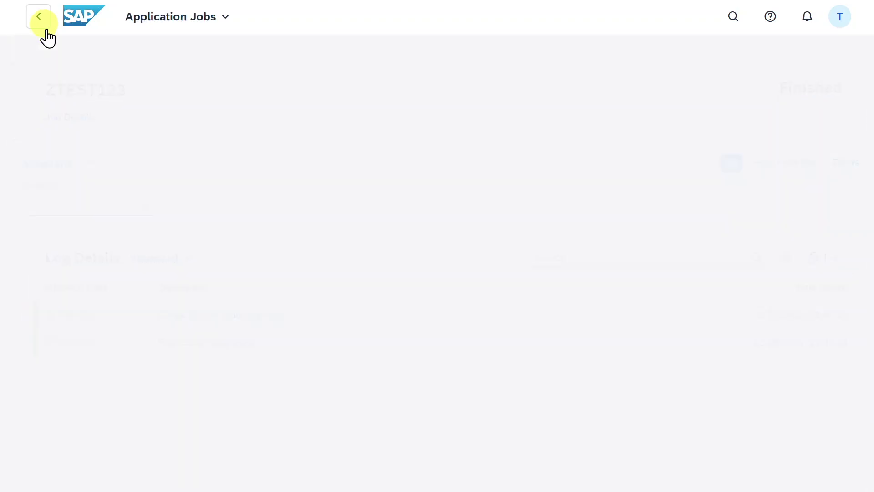
click(238, 223)
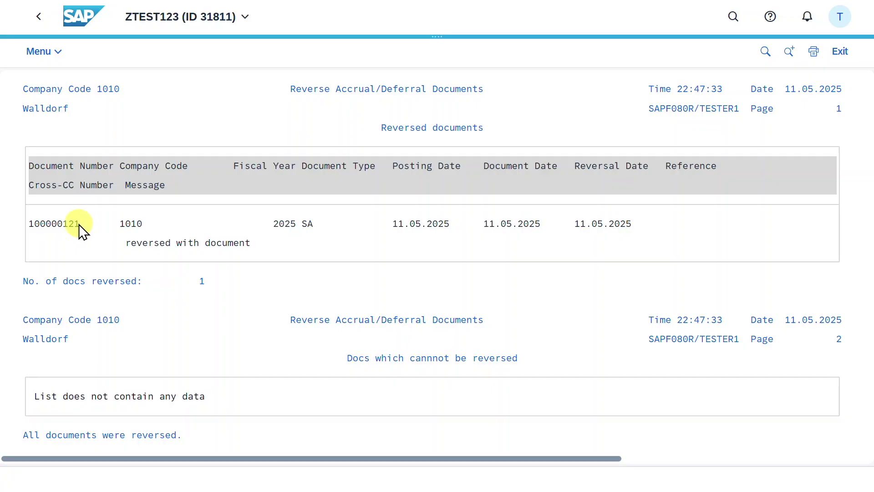
click(726, 18)
In Manage Journal Entries, list company code 1010 entries dated 11.05.2025.
text(manage )
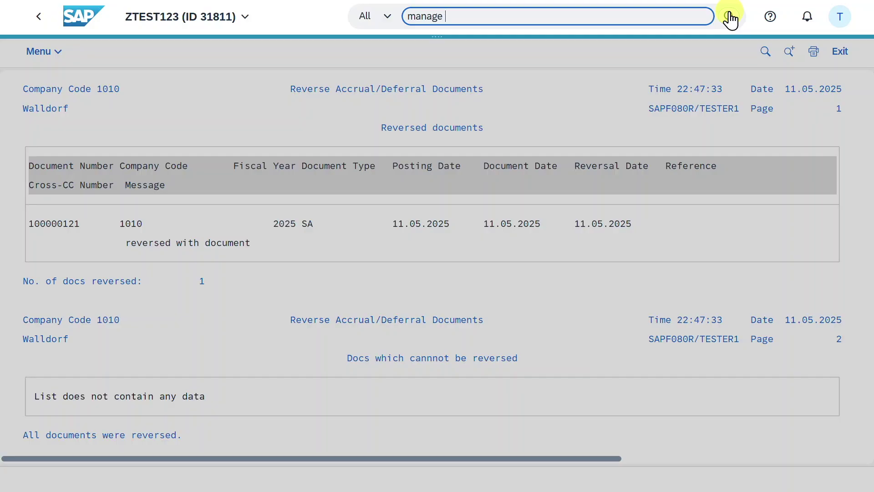
text(jour)
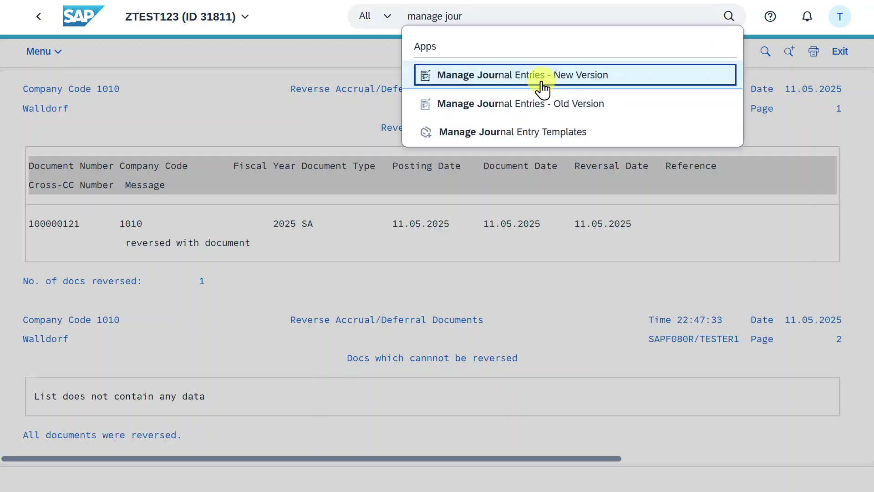
click(541, 79)
click(117, 127)
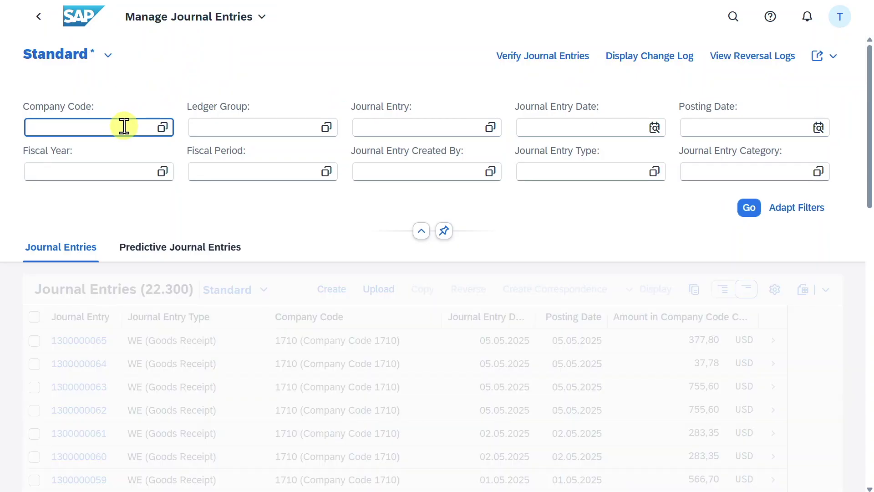
text(1010)
click(425, 127)
text(OPEN ITEM BASIS)
key(Return)
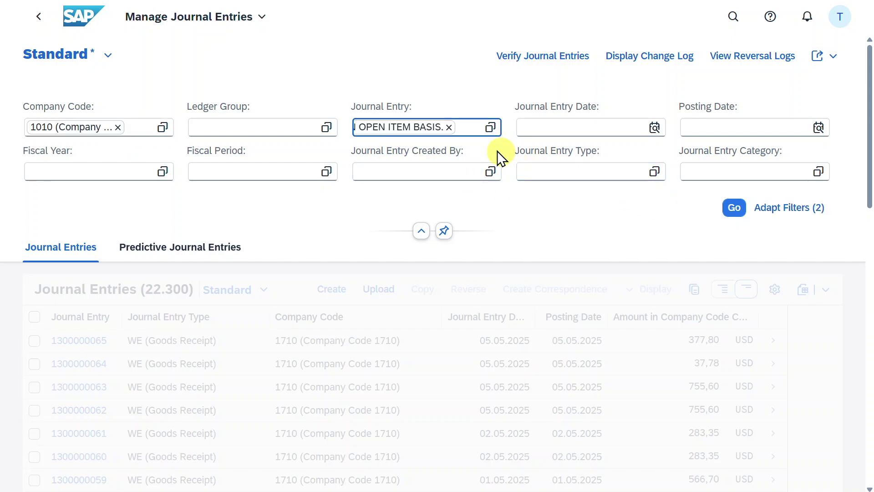
click(627, 127)
text(11.05)
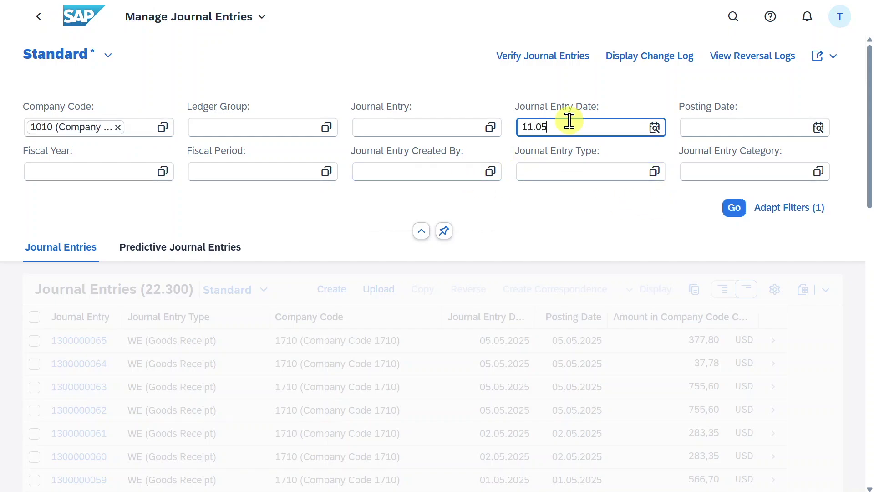
text(.2025)
click(733, 208)
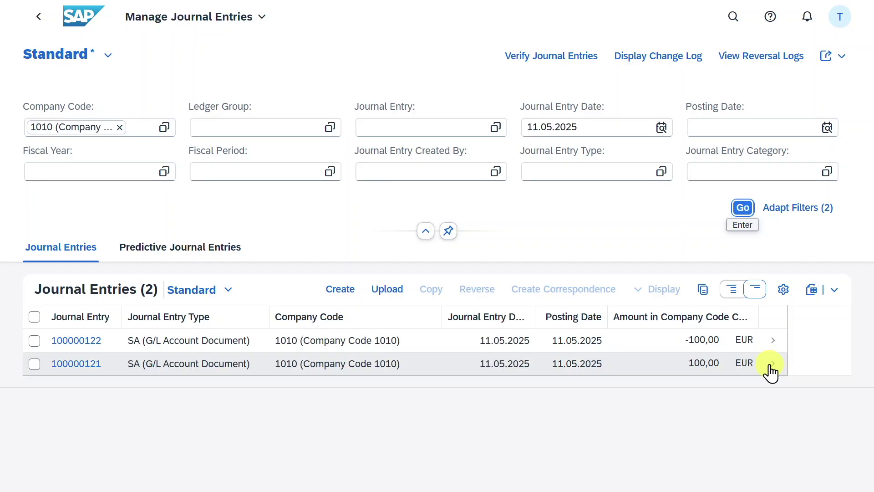
Open entry 100000121 and follow its Reversed By link to reversal document 100000122.
click(770, 365)
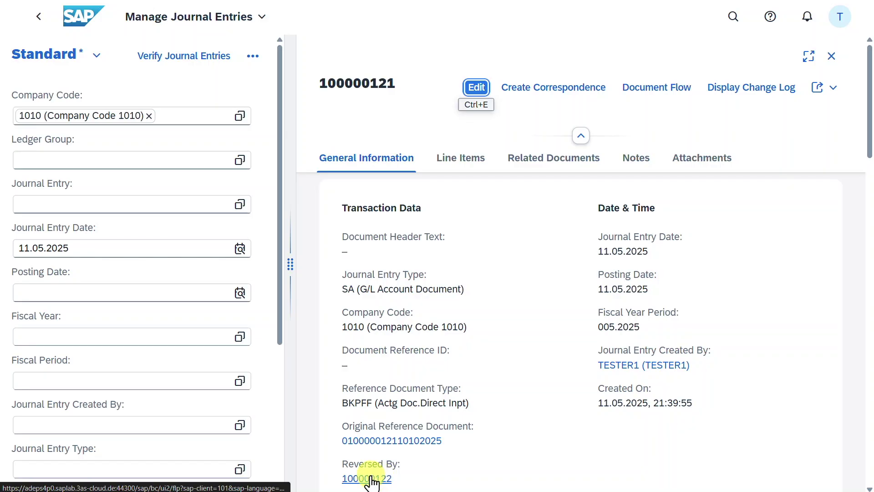
click(380, 479)
click(478, 415)
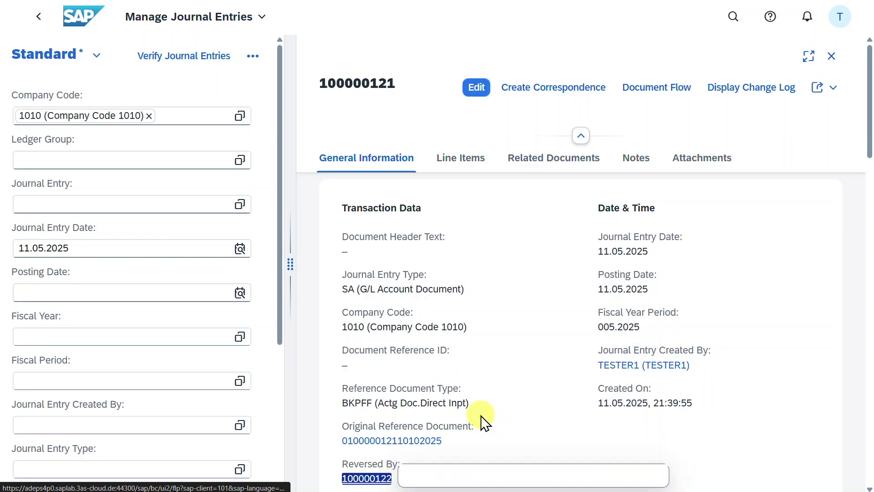
scroll(450, 246, down, 2)
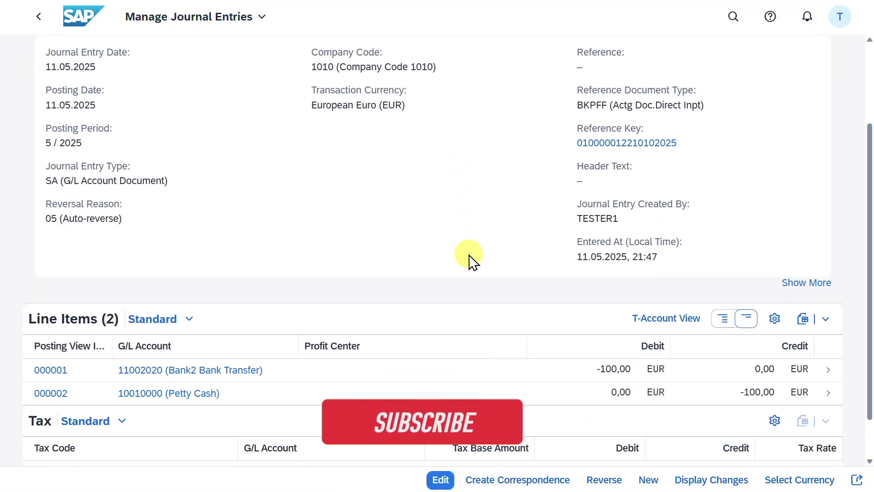
scroll(469, 255, up, 2)
scroll(468, 255, down, 2)
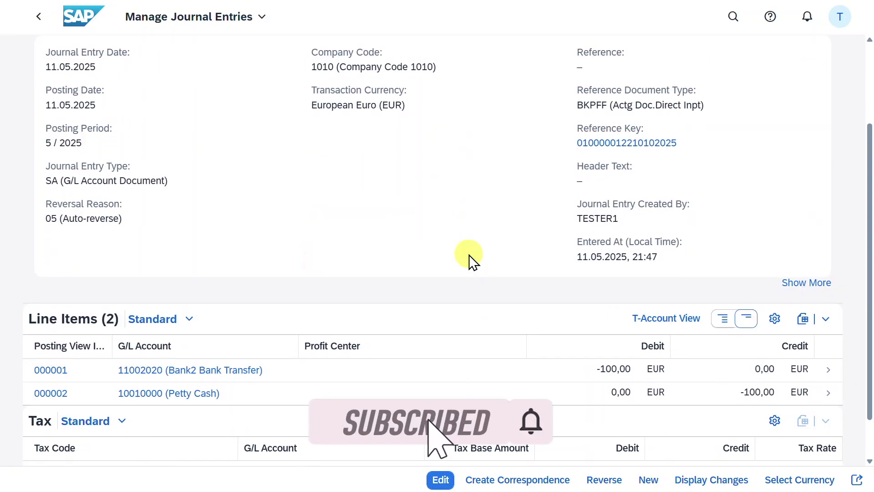